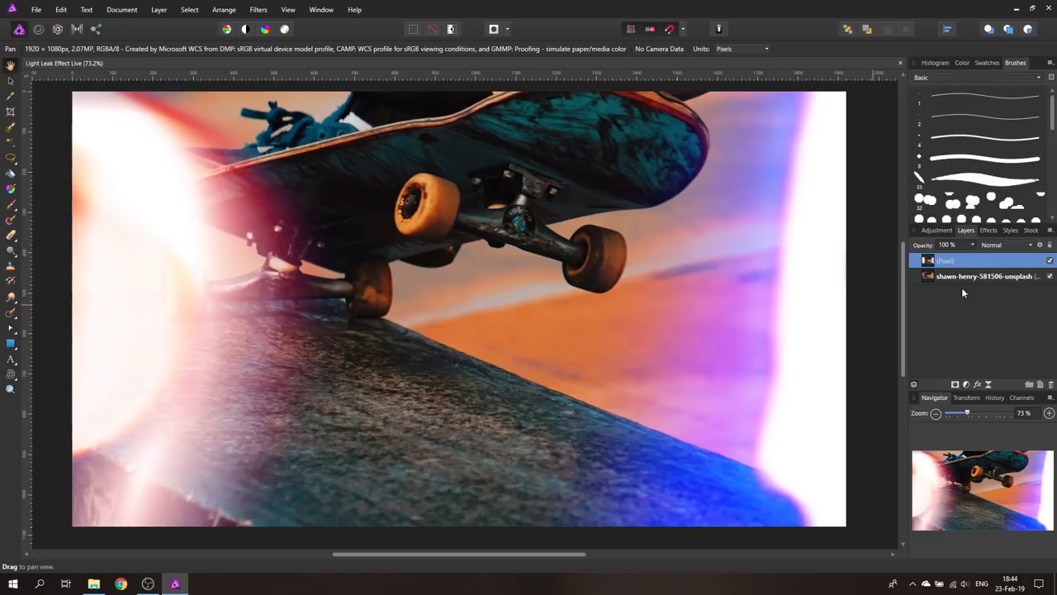
# Toggle the light-leak Pixel layer off and on to compare, leaving it hidden
pyautogui.click(1050, 261)
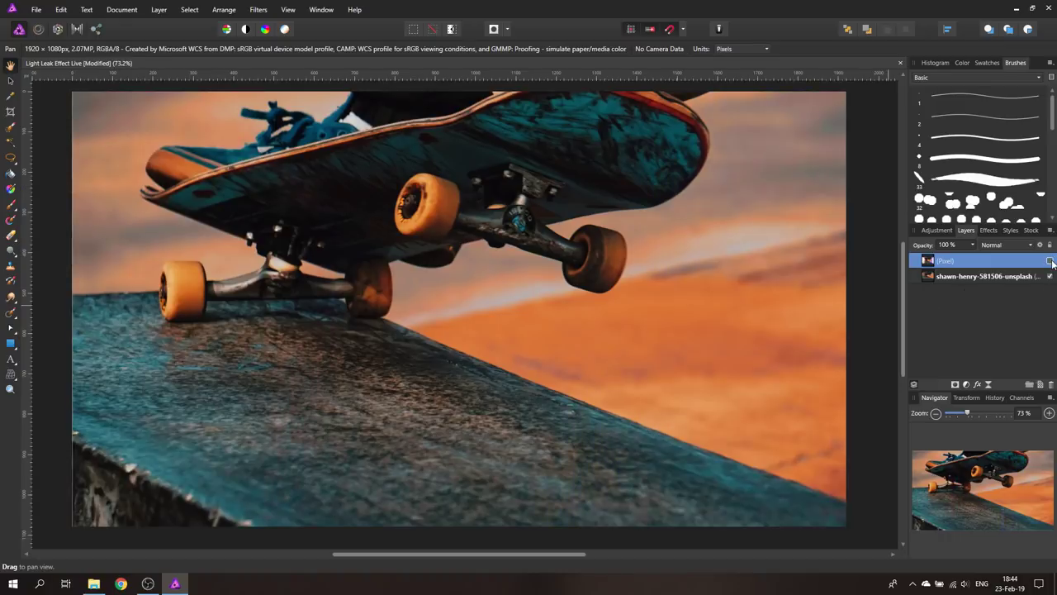
pyautogui.click(1050, 261)
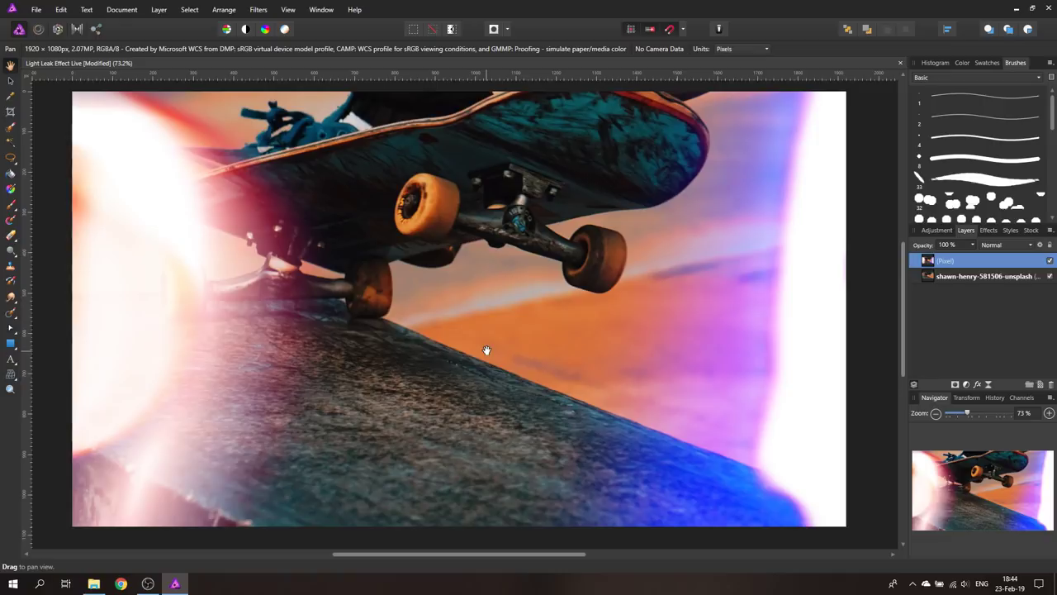
pyautogui.click(1050, 260)
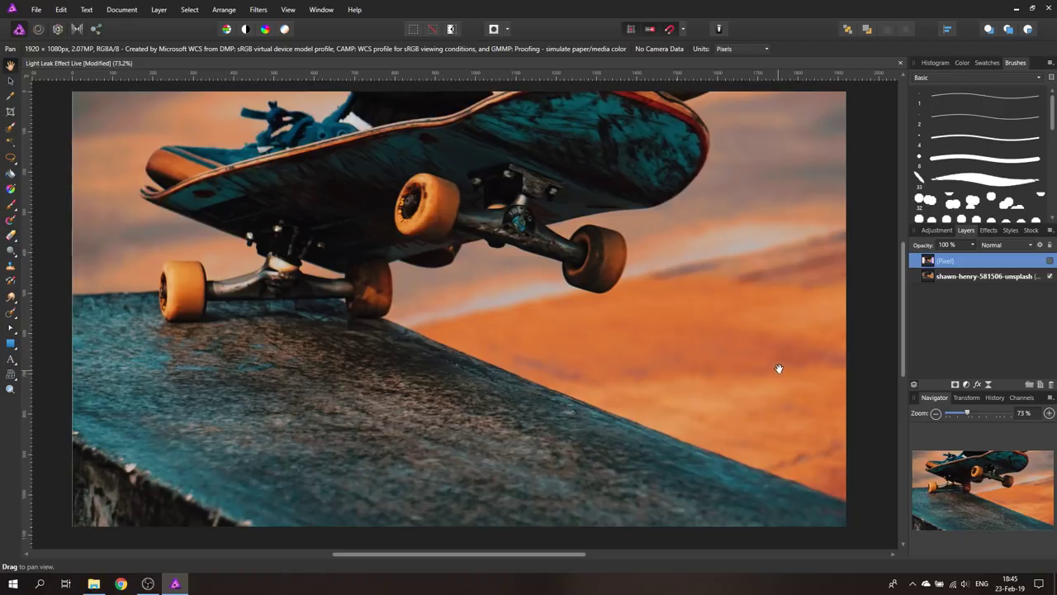
# Choose the Ellipse Tool and set its fill to white with 0% tint
pyautogui.click(10, 343)
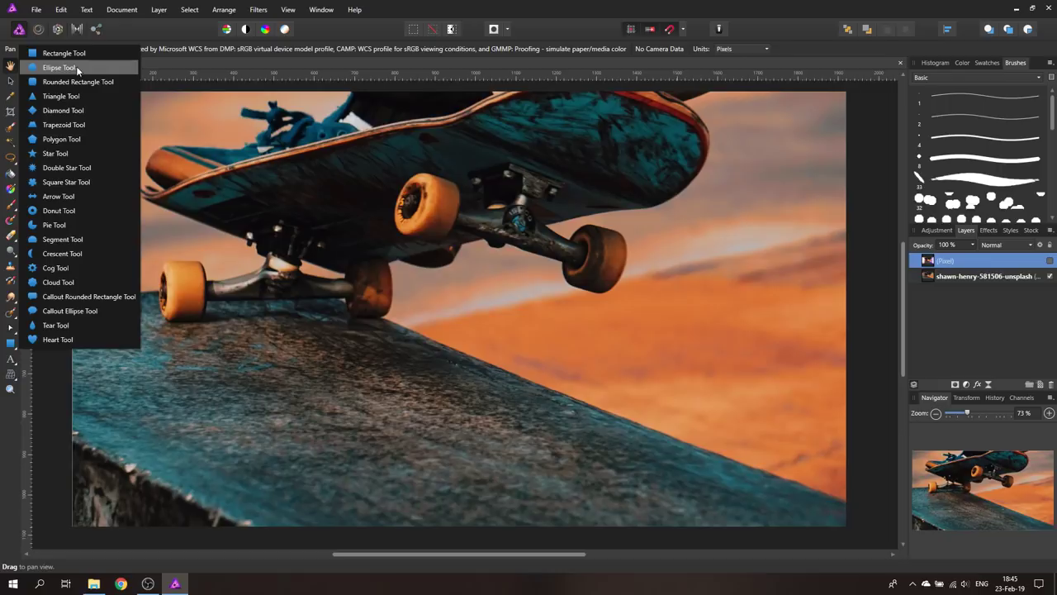
pyautogui.click(49, 67)
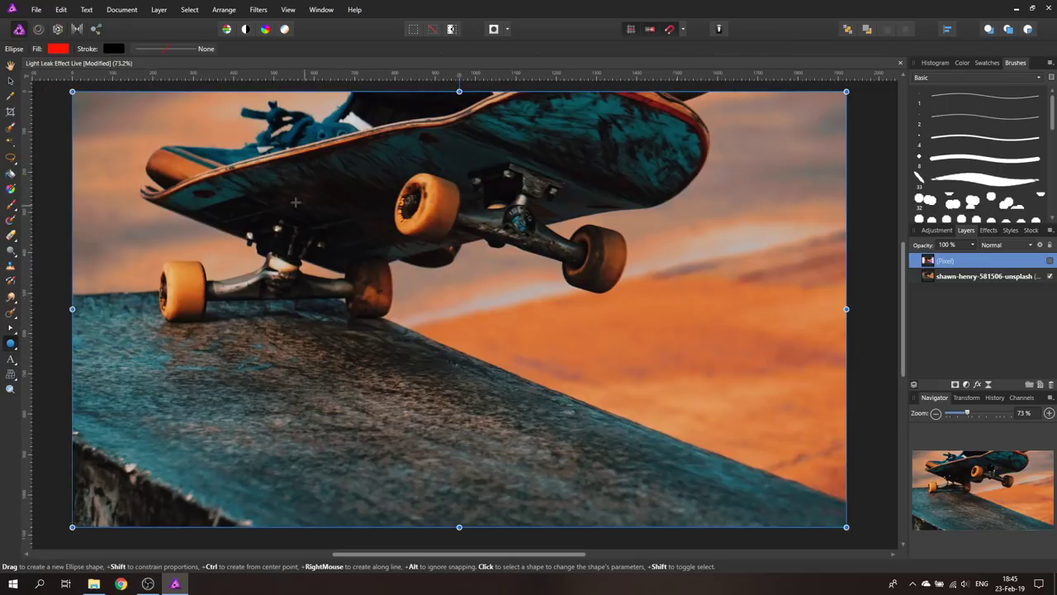
pyautogui.click(61, 48)
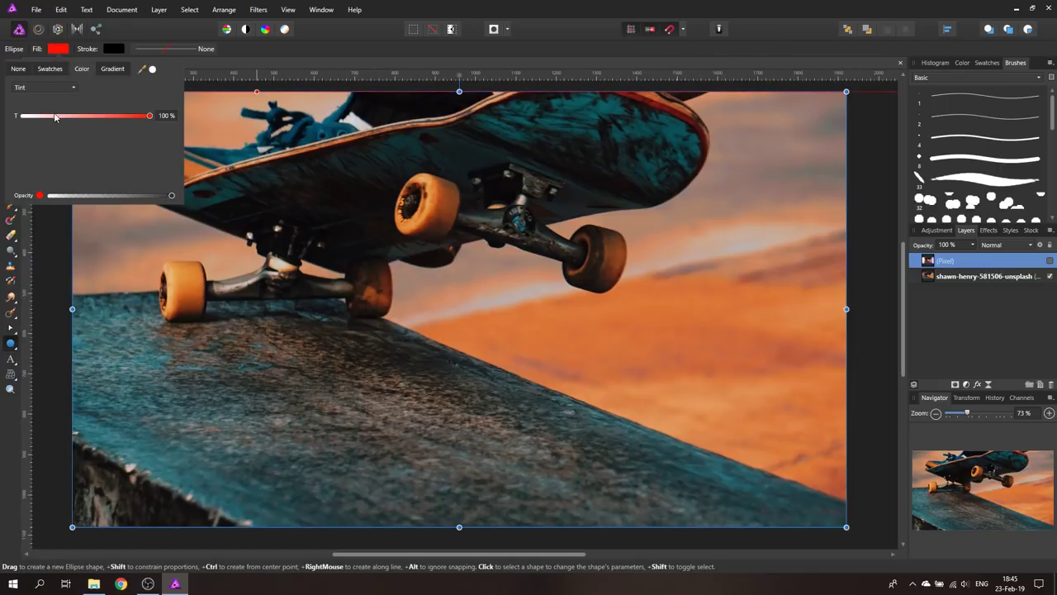
pyautogui.moveTo(56, 117); pyautogui.dragTo(1, 120)
# Draw five overlapping white ellipses over the skateboard's front truck
pyautogui.moveTo(259, 199)
pyautogui.mouseDown()
pyautogui.moveTo(328, 268)
pyautogui.moveTo(361, 330)
pyautogui.mouseUp()
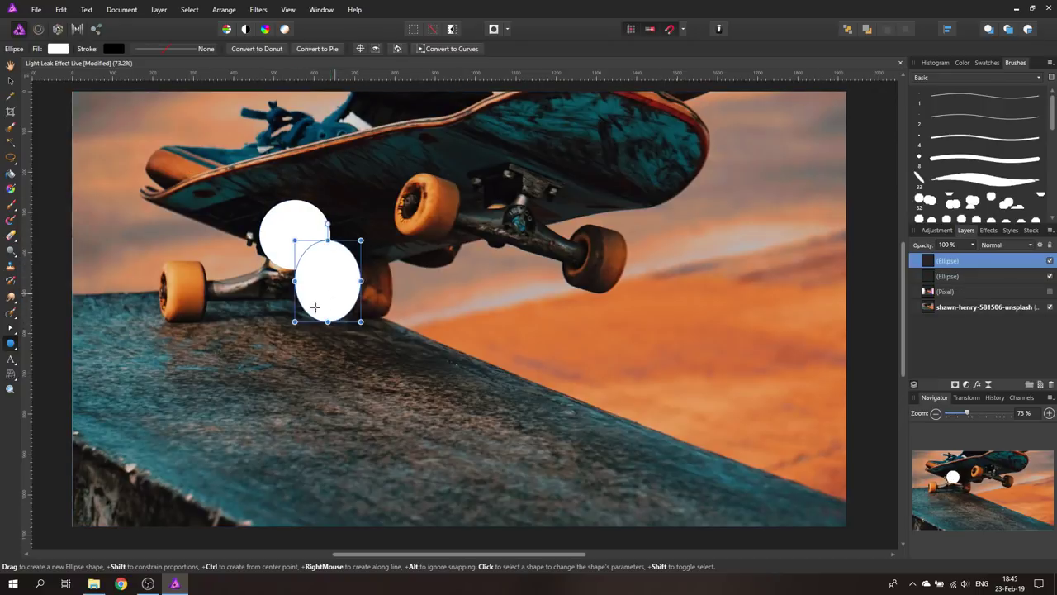
pyautogui.moveTo(334, 293); pyautogui.dragTo(258, 344)
pyautogui.moveTo(262, 246); pyautogui.dragTo(328, 319)
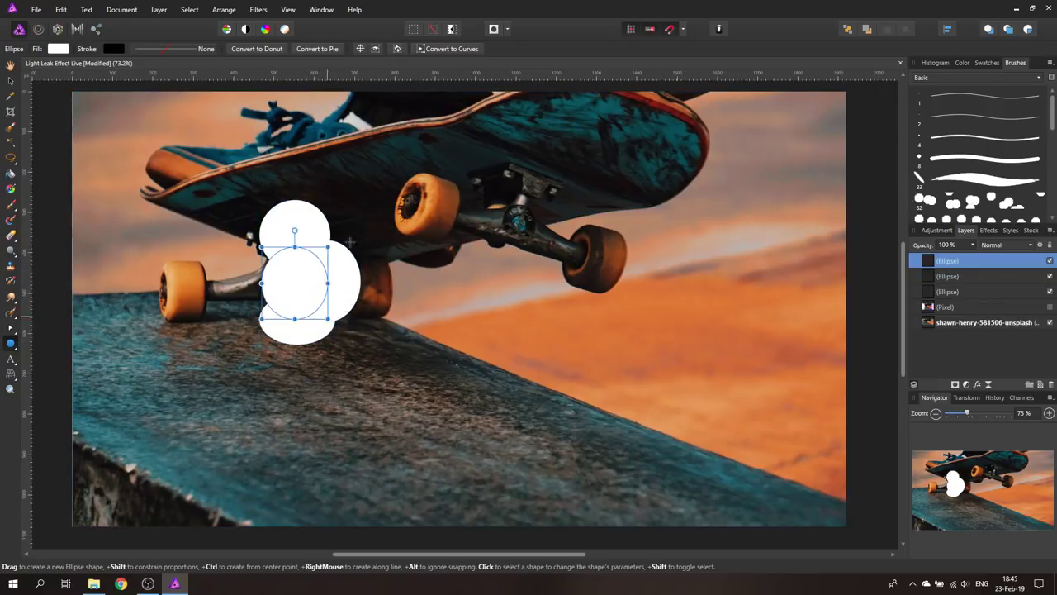
pyautogui.moveTo(298, 214); pyautogui.dragTo(380, 281)
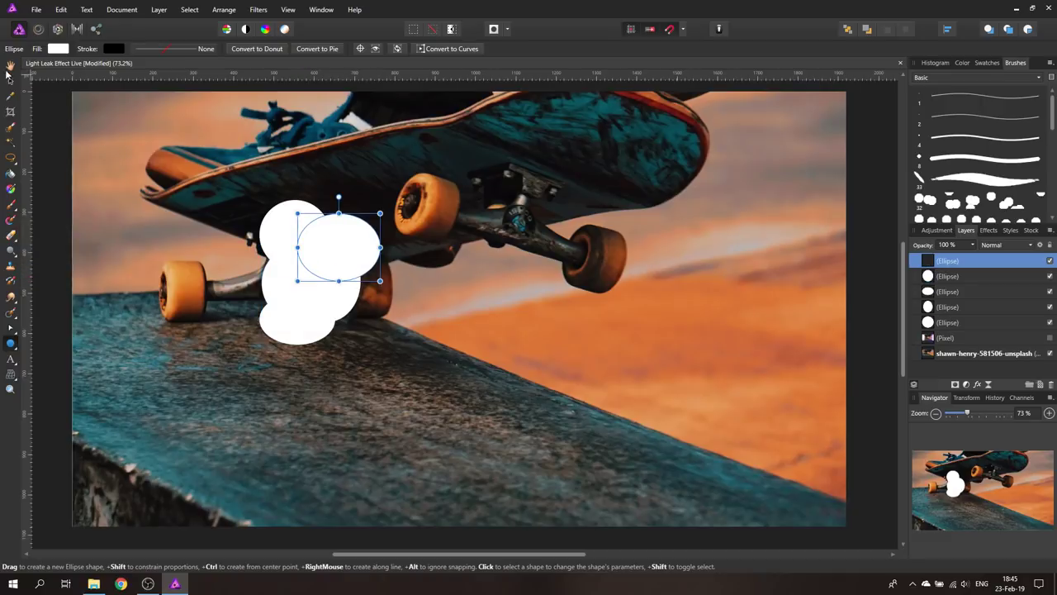
pyautogui.click(10, 81)
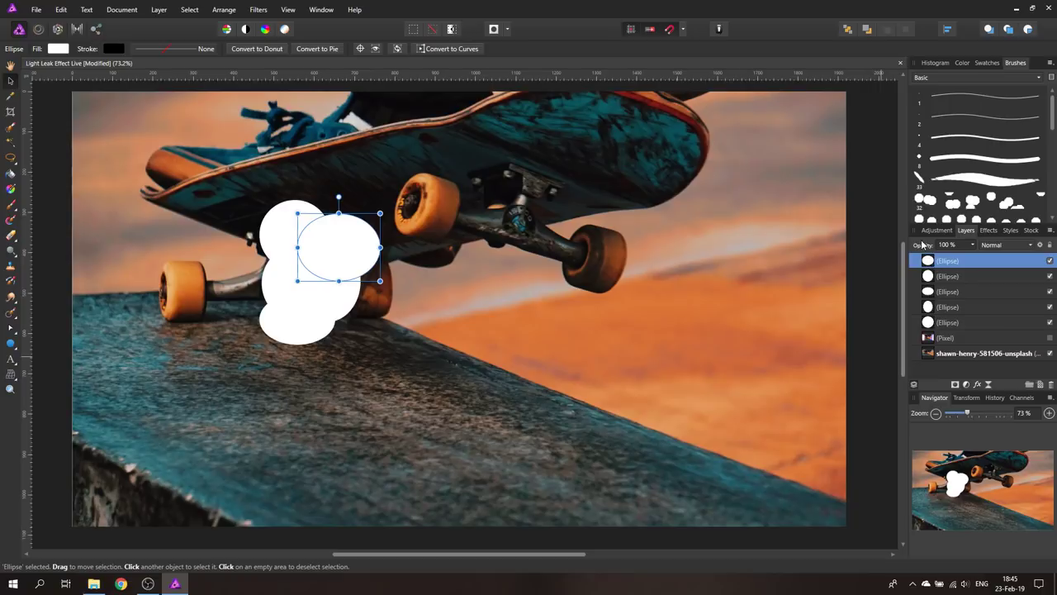
# Give the ellipse layers varied opacities: 50%, 30%, 30% and 80%
pyautogui.moveTo(928, 262); pyautogui.dragTo(930, 286)
pyautogui.click(930, 276)
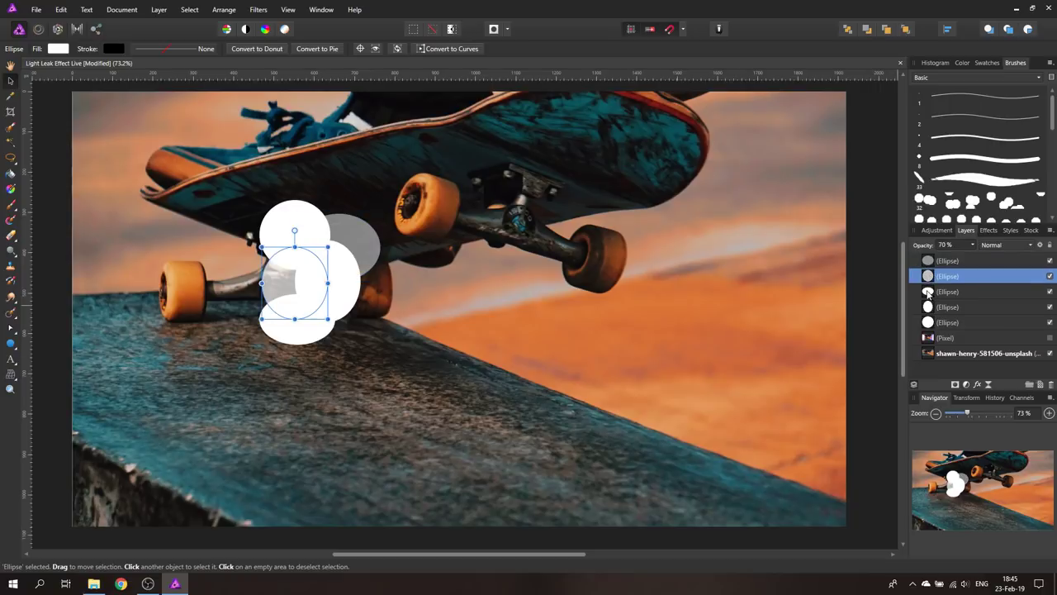
pyautogui.click(929, 293)
pyautogui.press('3')
pyautogui.click(930, 309)
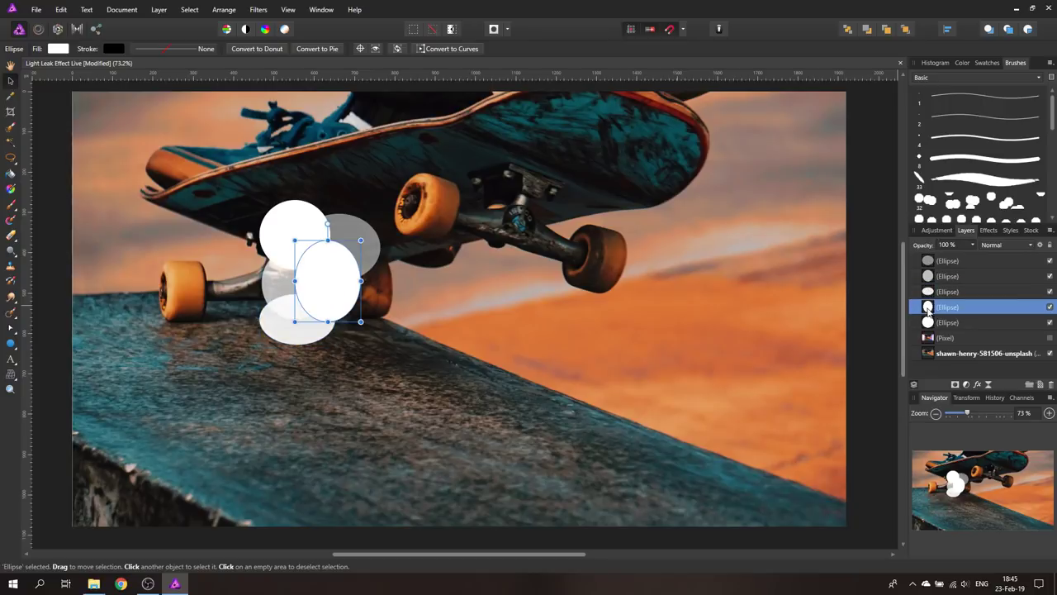
pyautogui.press('3')
pyautogui.click(932, 323)
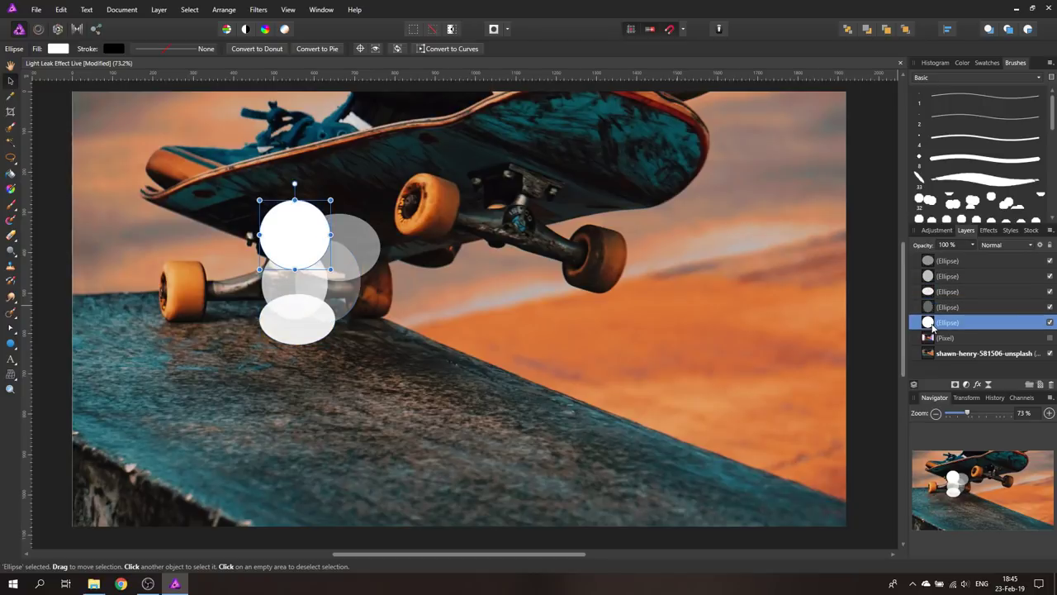
pyautogui.press('4')
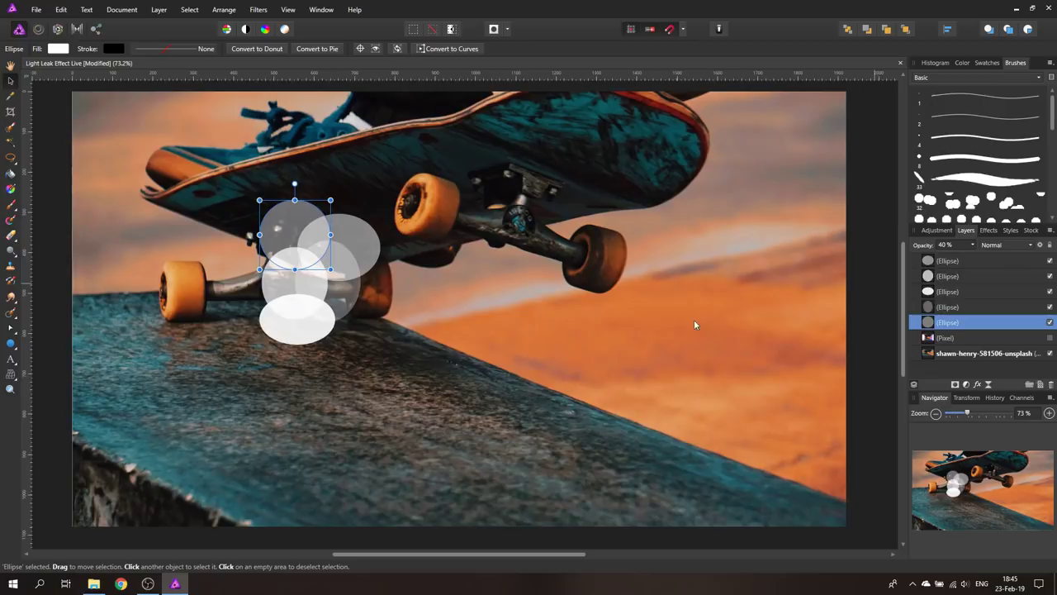
pyautogui.press('8')
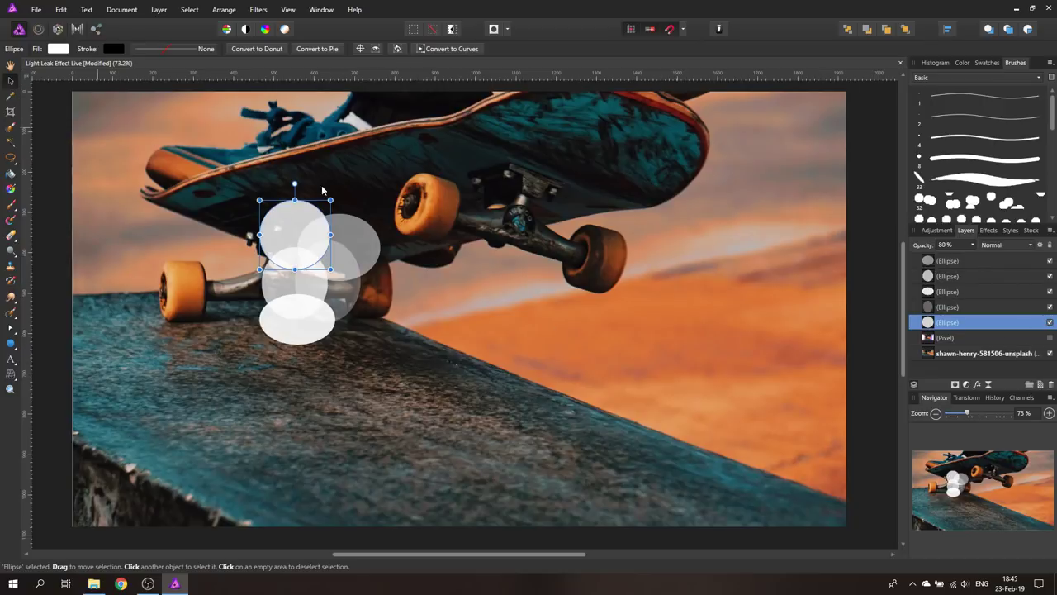
# Group all five ellipses and set the group's blend mode to Screen
pyautogui.click(968, 262)
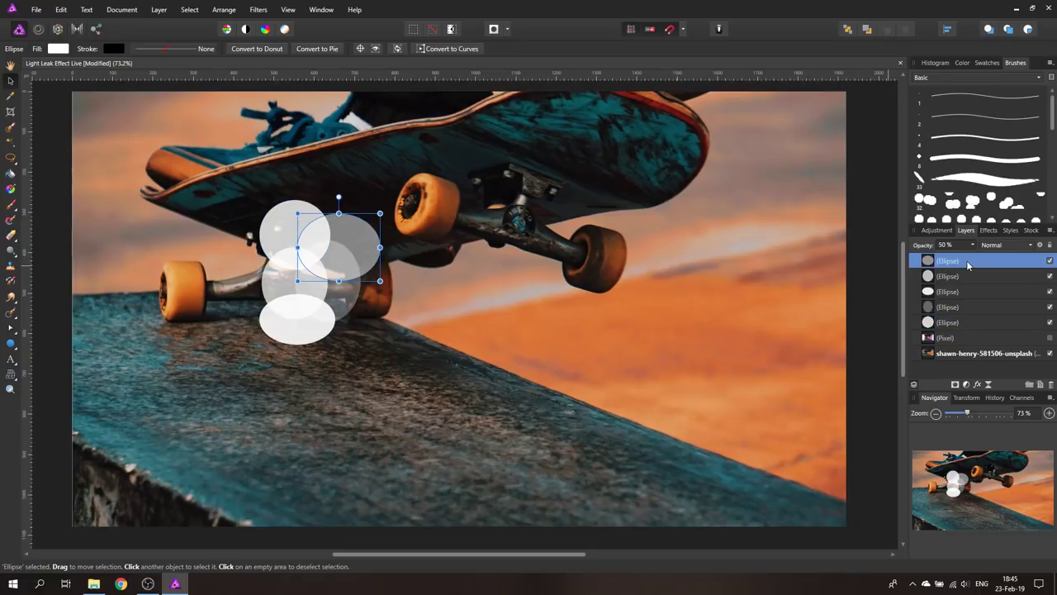
pyautogui.keyDown('shift'); pyautogui.click(977, 324); pyautogui.keyUp('shift')
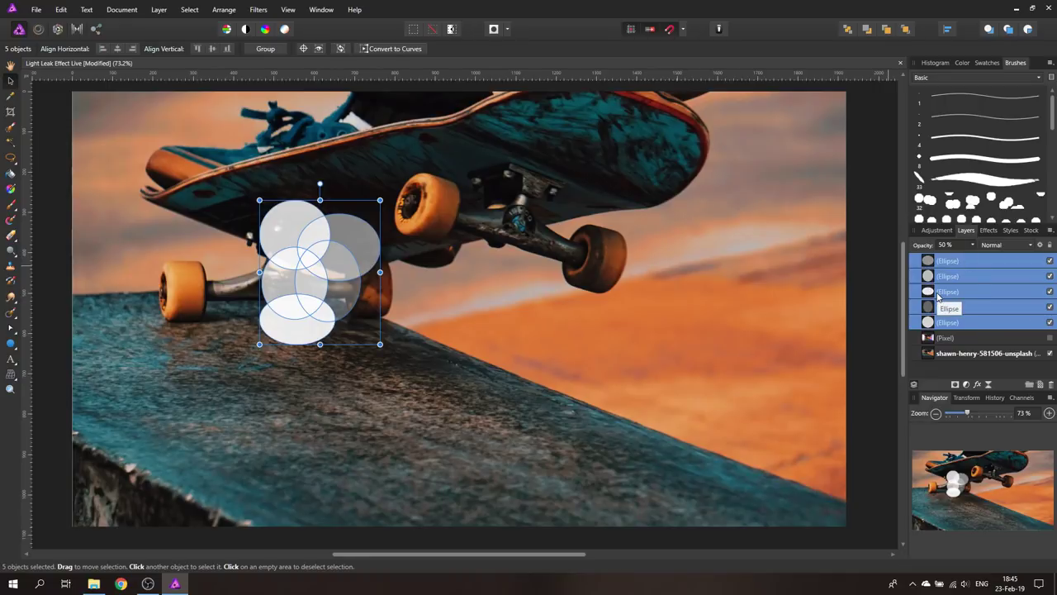
pyautogui.hotkey('ctrl', 'g')
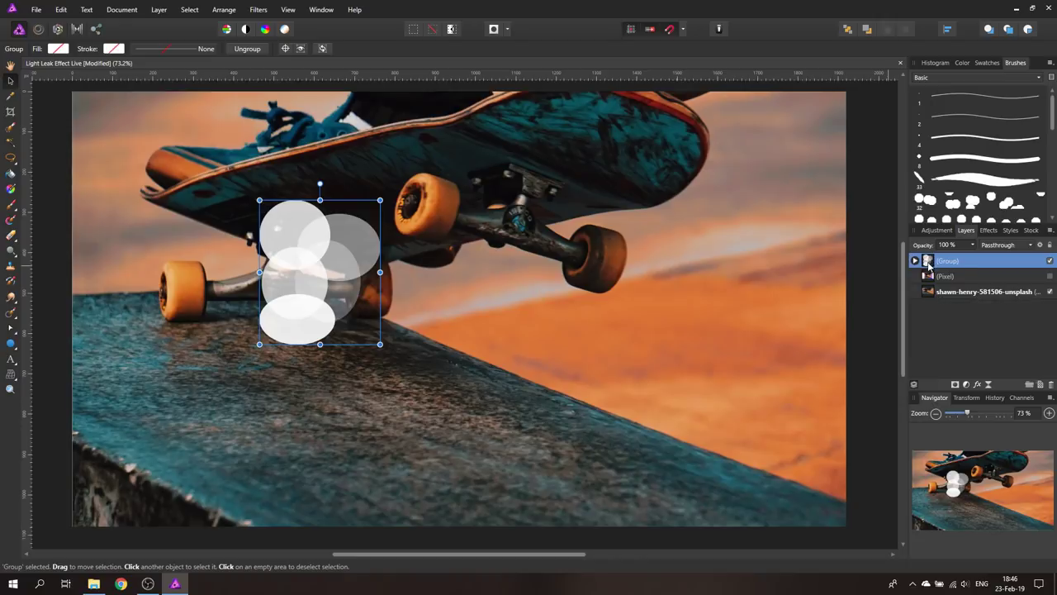
pyautogui.click(997, 246)
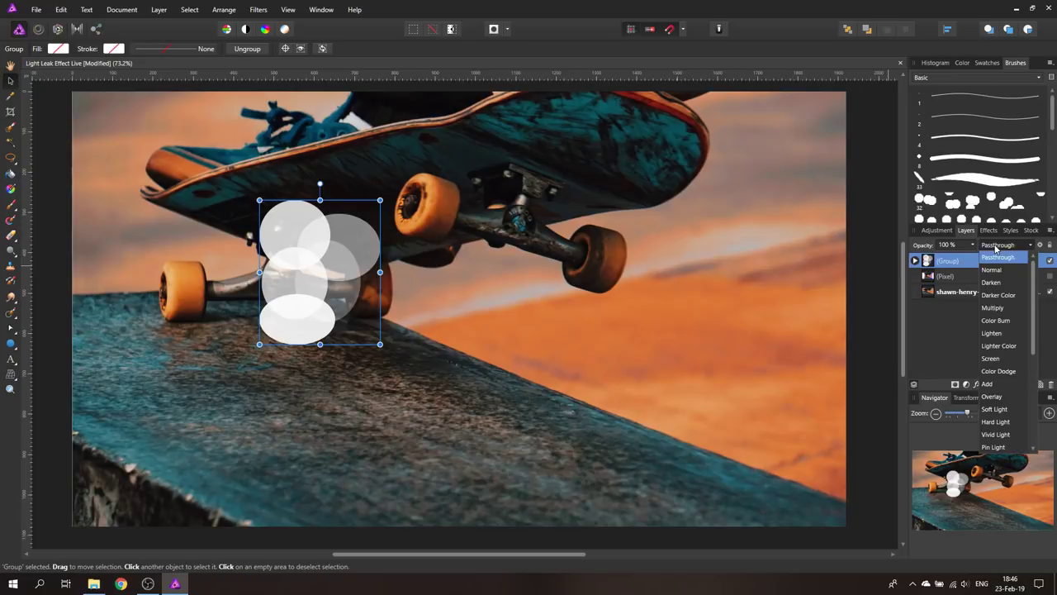
pyautogui.click(993, 361)
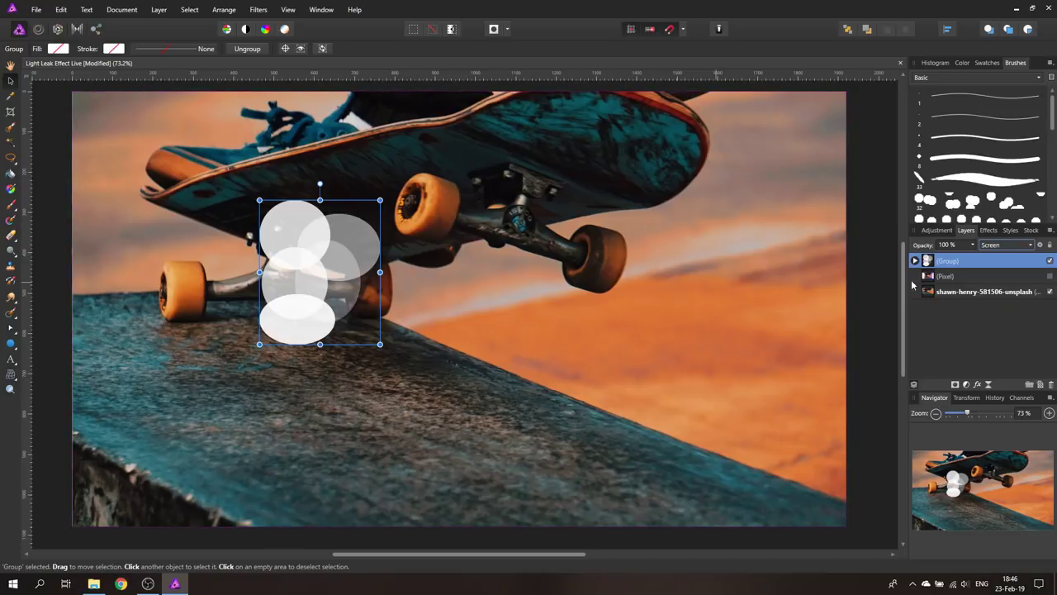
# Blur the group 10.8 px and add a red Outer Glow with 40.1 px radius
pyautogui.click(989, 231)
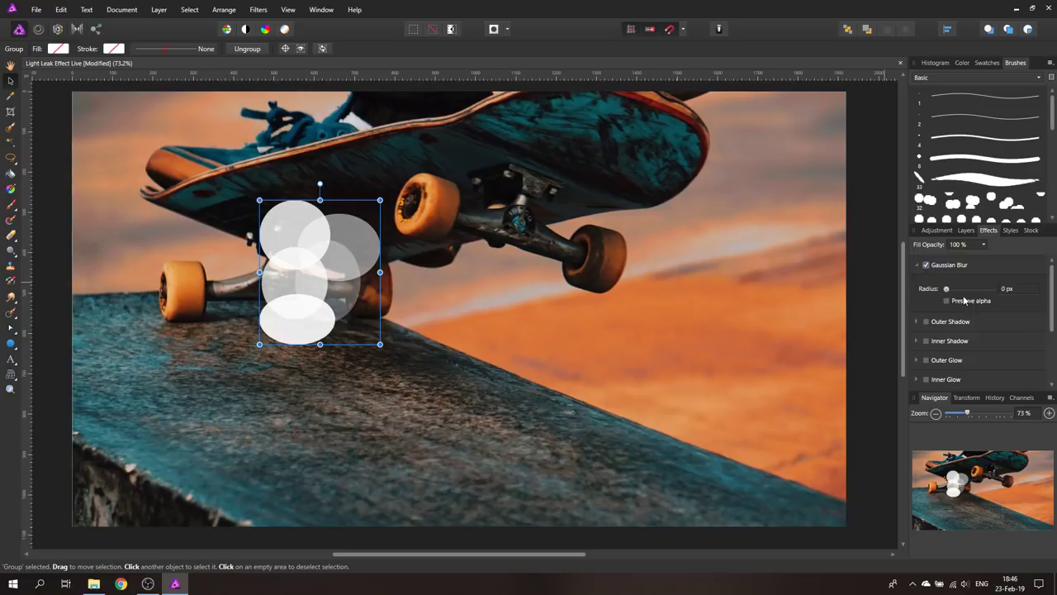
pyautogui.moveTo(946, 288); pyautogui.dragTo(967, 291)
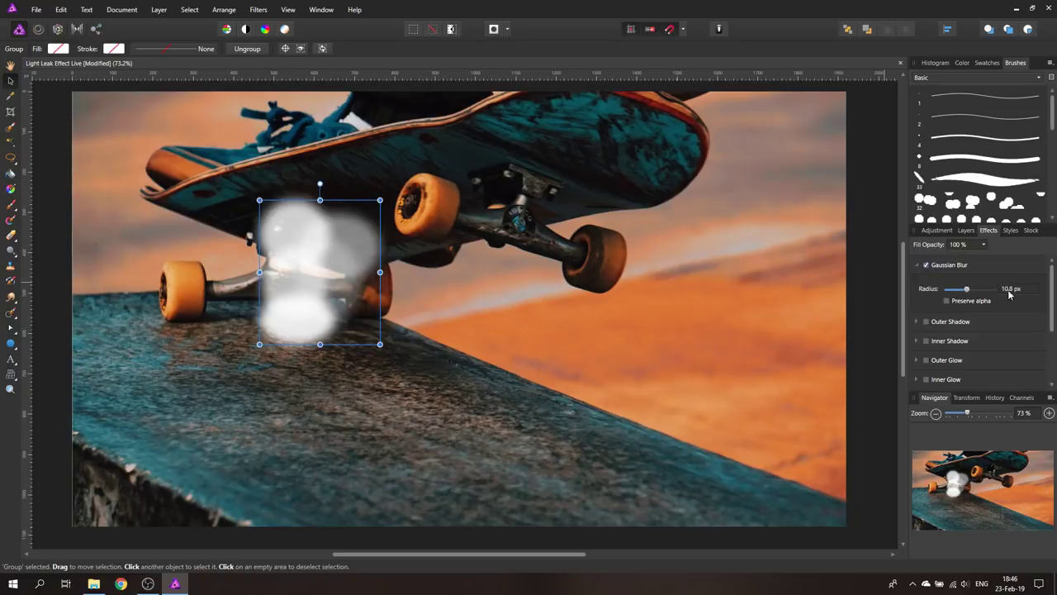
pyautogui.scroll(-2, 1052, 312)
pyautogui.click(926, 306)
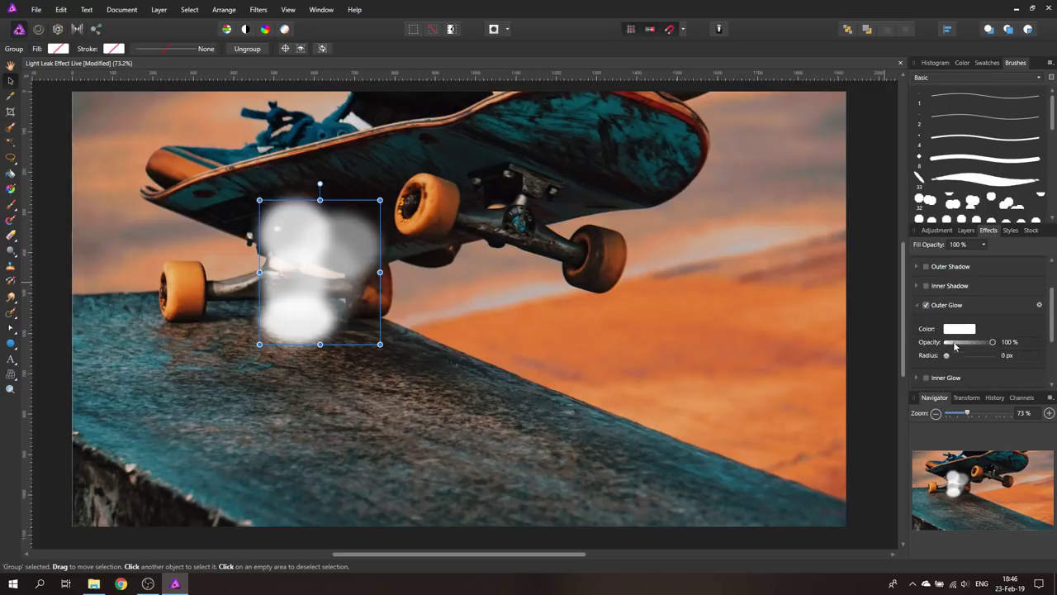
pyautogui.click(955, 333)
pyautogui.click(922, 350)
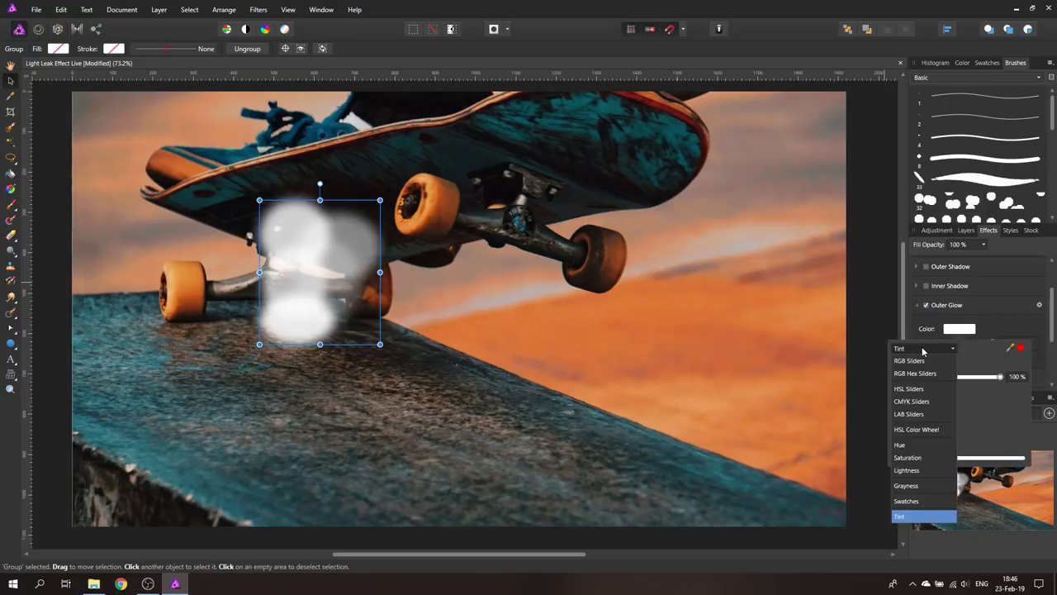
pyautogui.click(917, 431)
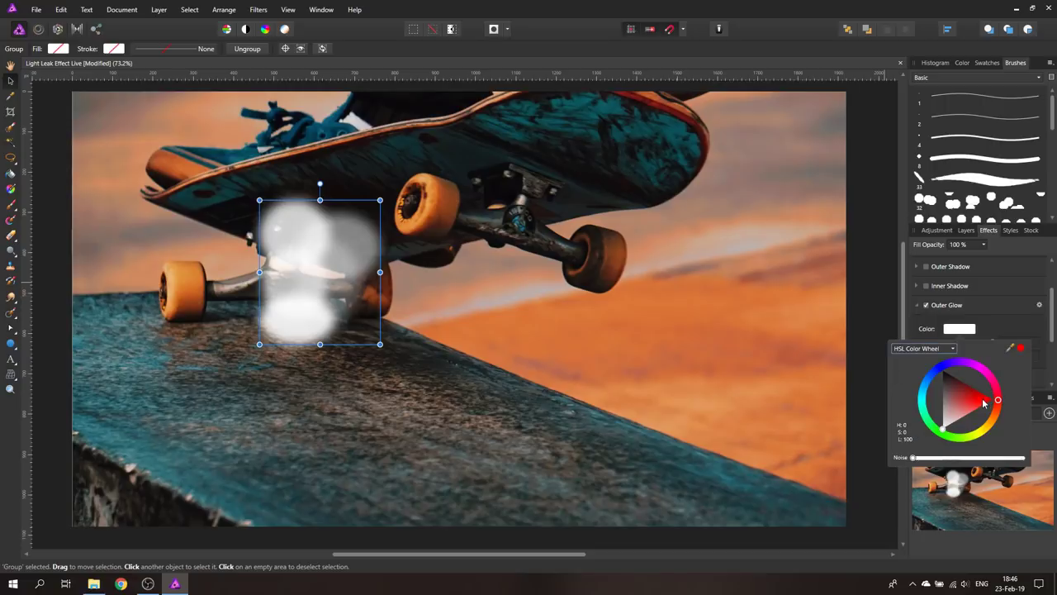
pyautogui.click(990, 397)
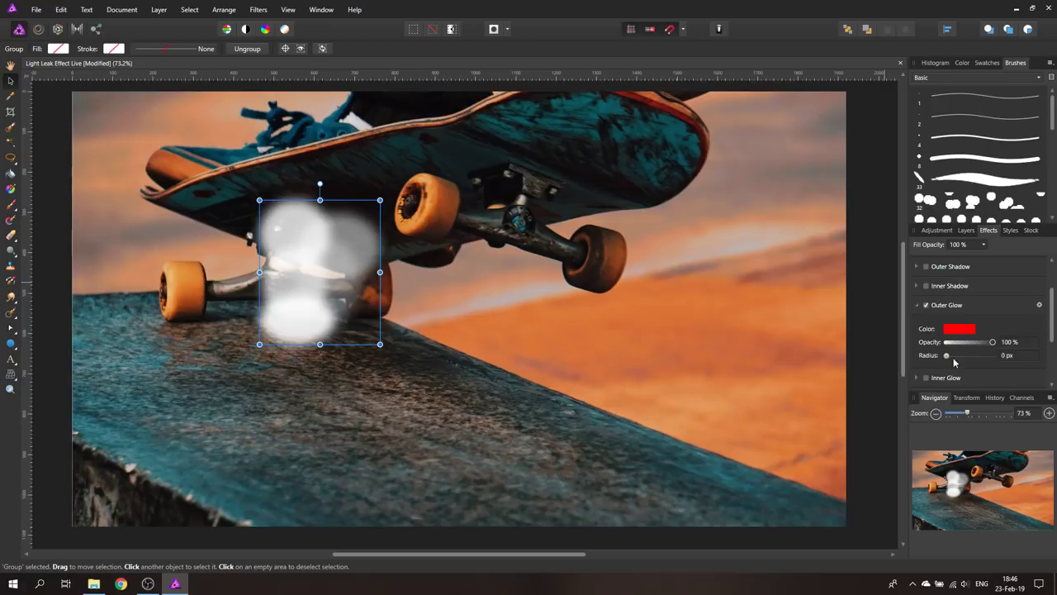
pyautogui.moveTo(947, 356); pyautogui.dragTo(982, 357)
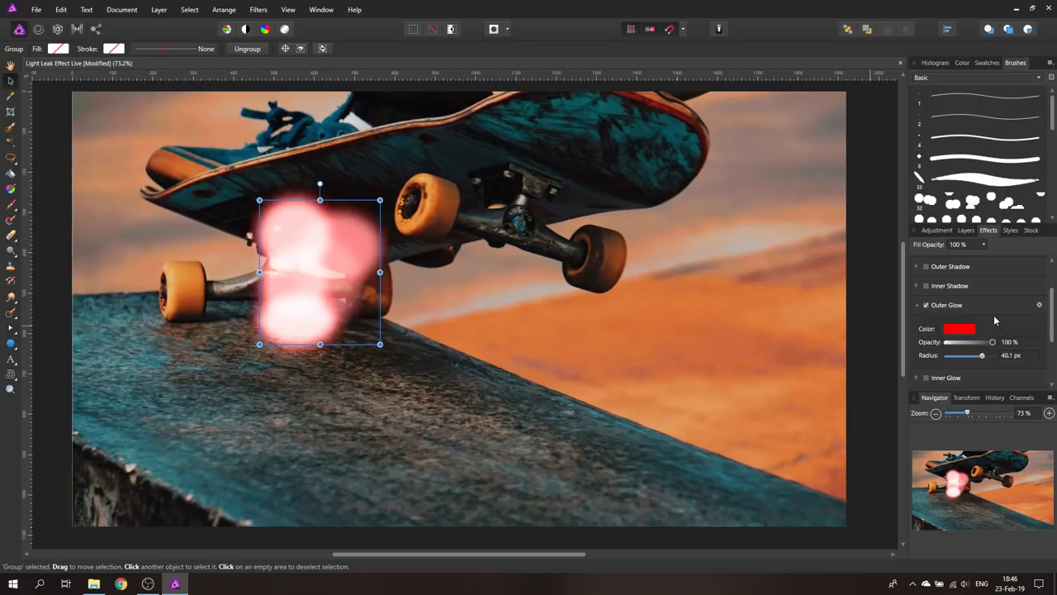
pyautogui.click(969, 233)
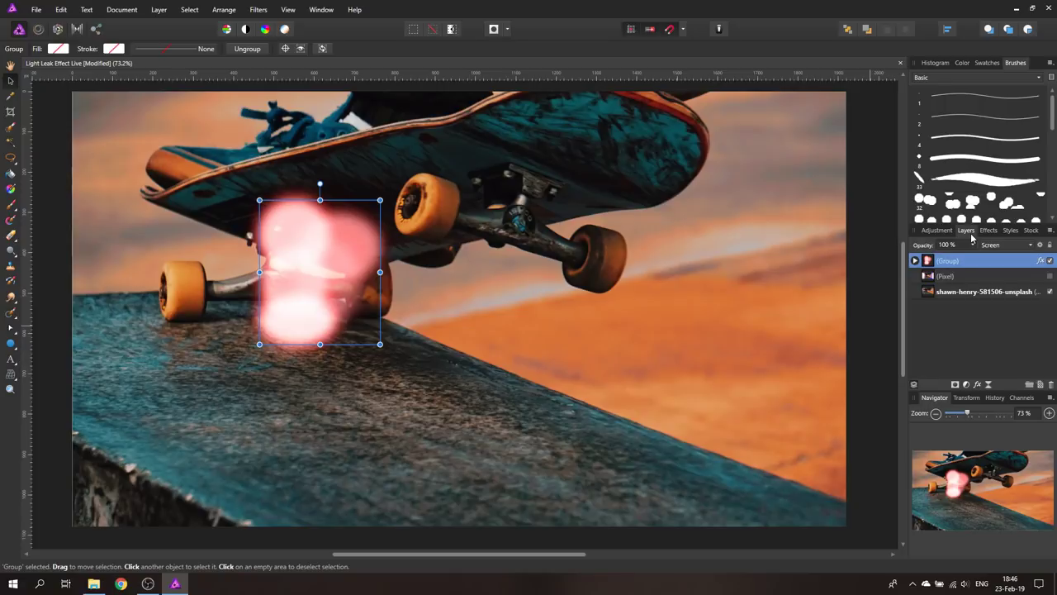
# Duplicate the glowing ellipse group and rasterize the copy into a Pixel layer
pyautogui.rightClick(929, 262)
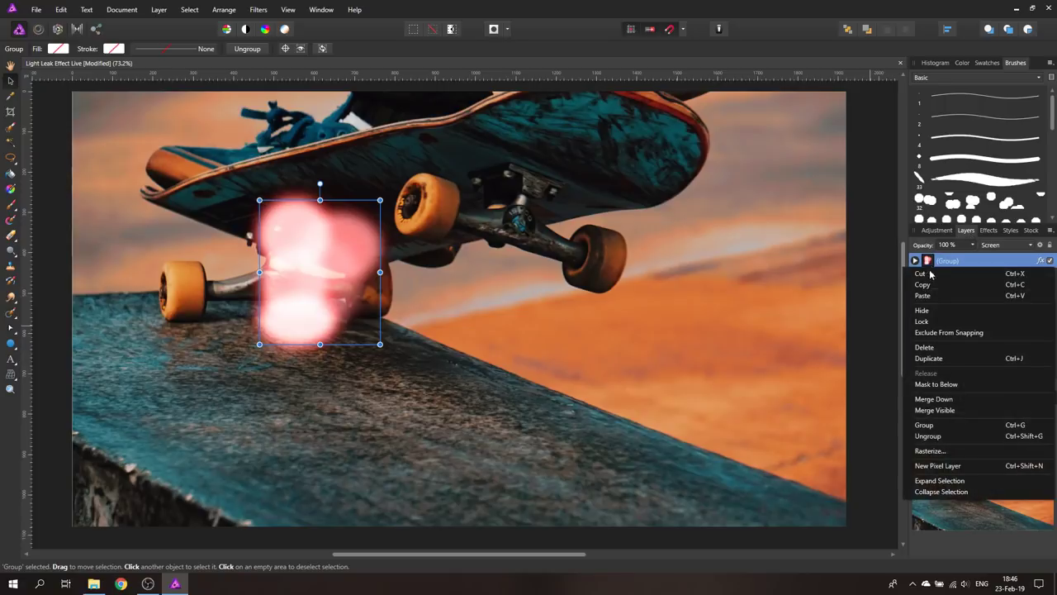
pyautogui.click(934, 360)
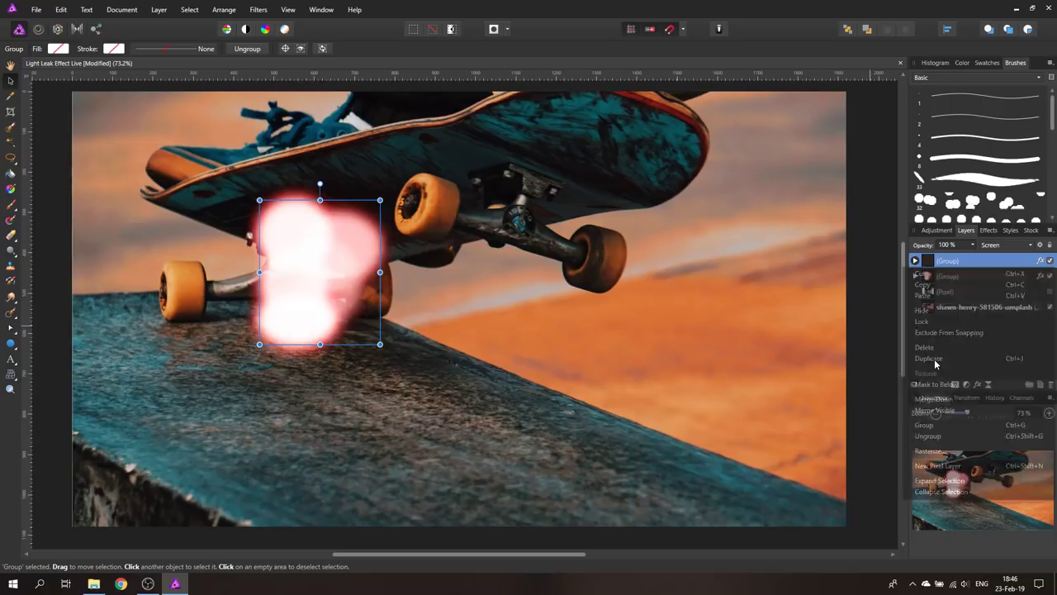
pyautogui.rightClick(931, 263)
pyautogui.click(939, 451)
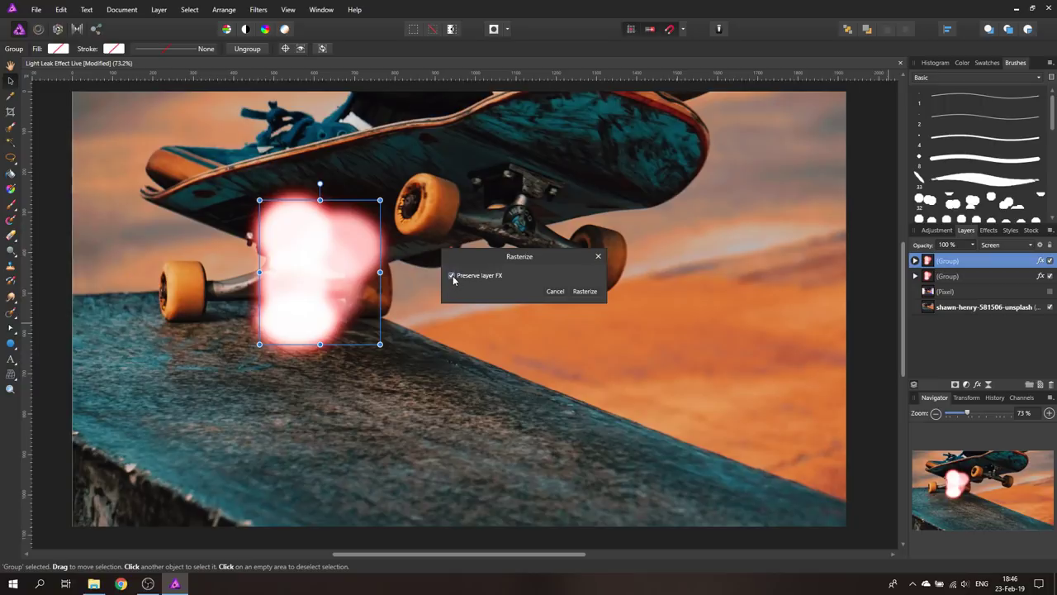
pyautogui.click(587, 291)
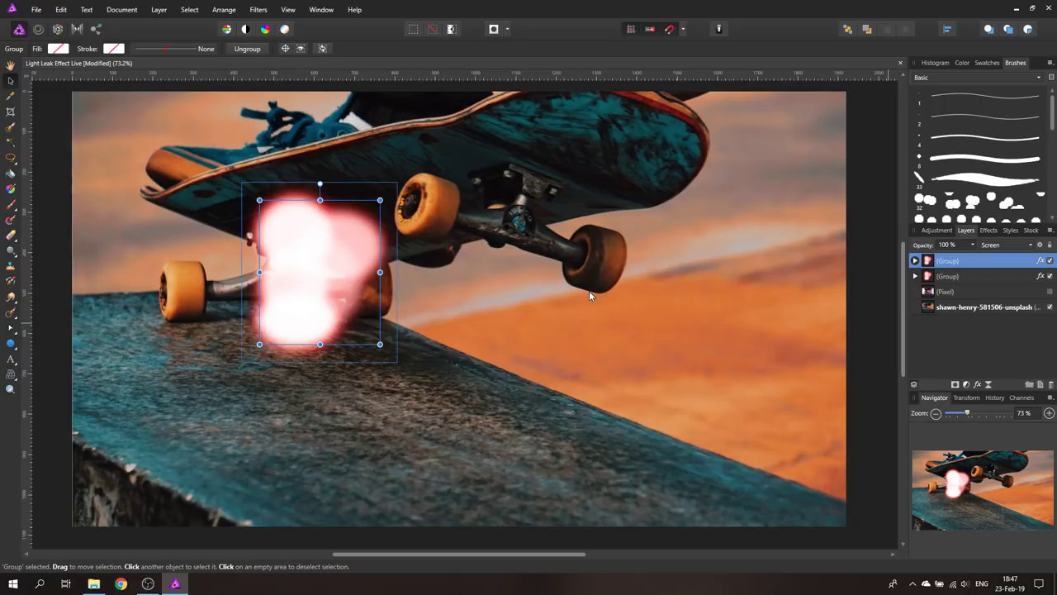
# Hide the original group and give the Pixel copy an orange 32.8 px Outer Glow
pyautogui.click(1049, 276)
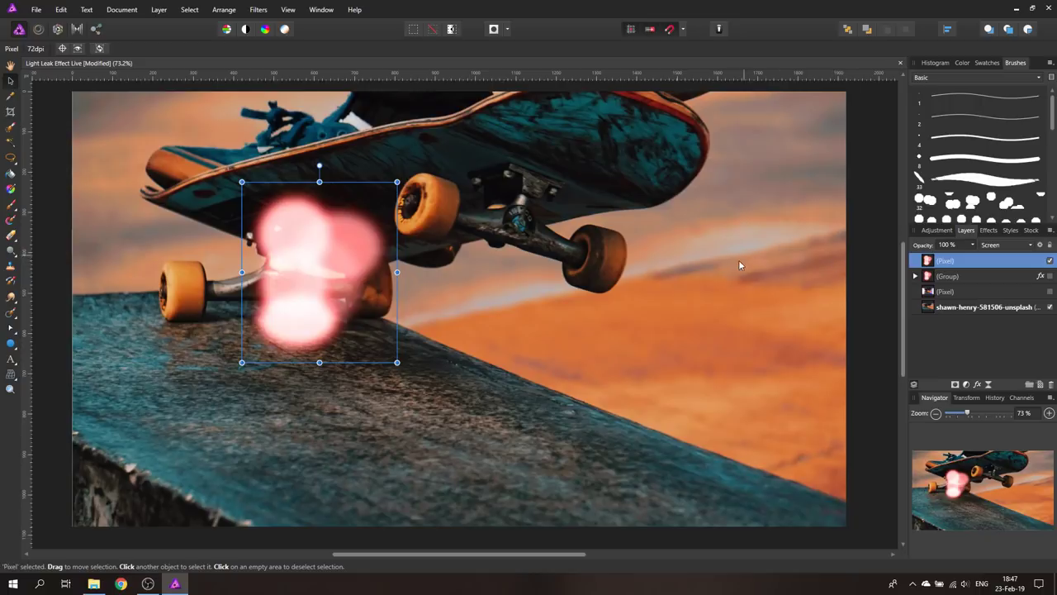
pyautogui.click(988, 231)
pyautogui.click(925, 305)
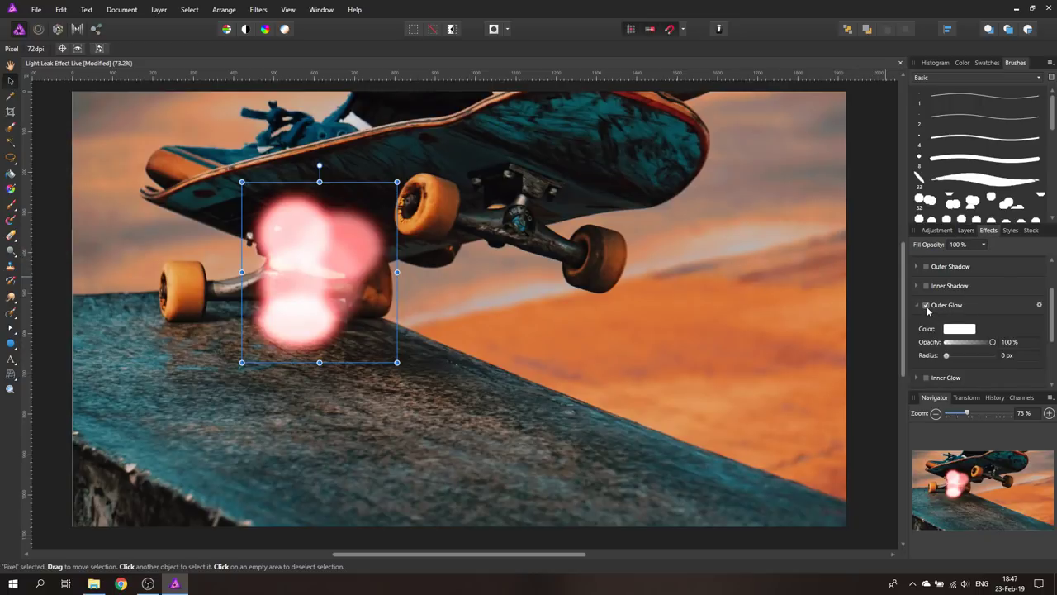
pyautogui.click(960, 329)
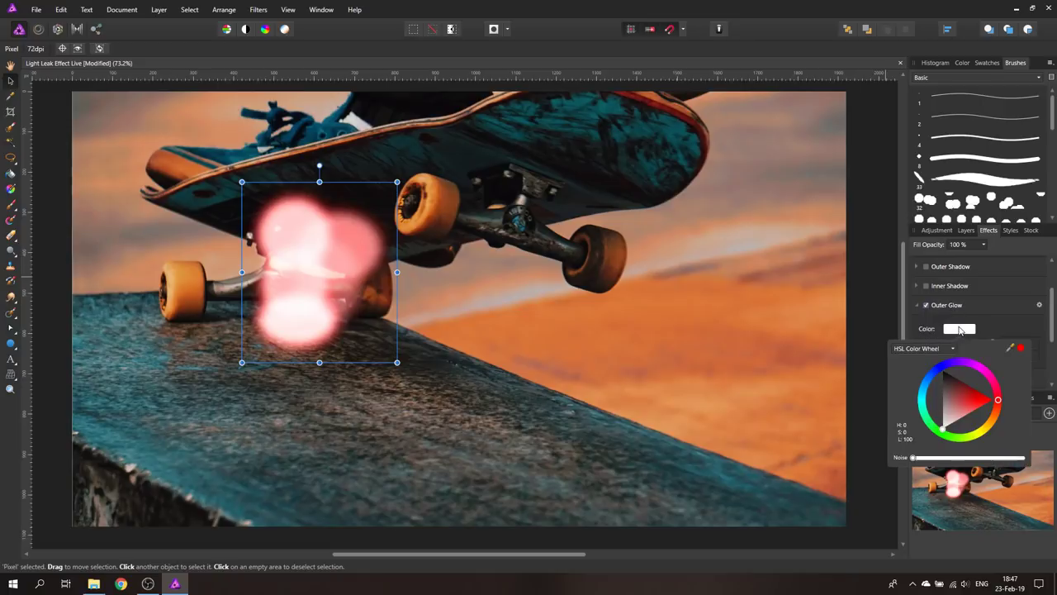
pyautogui.click(997, 411)
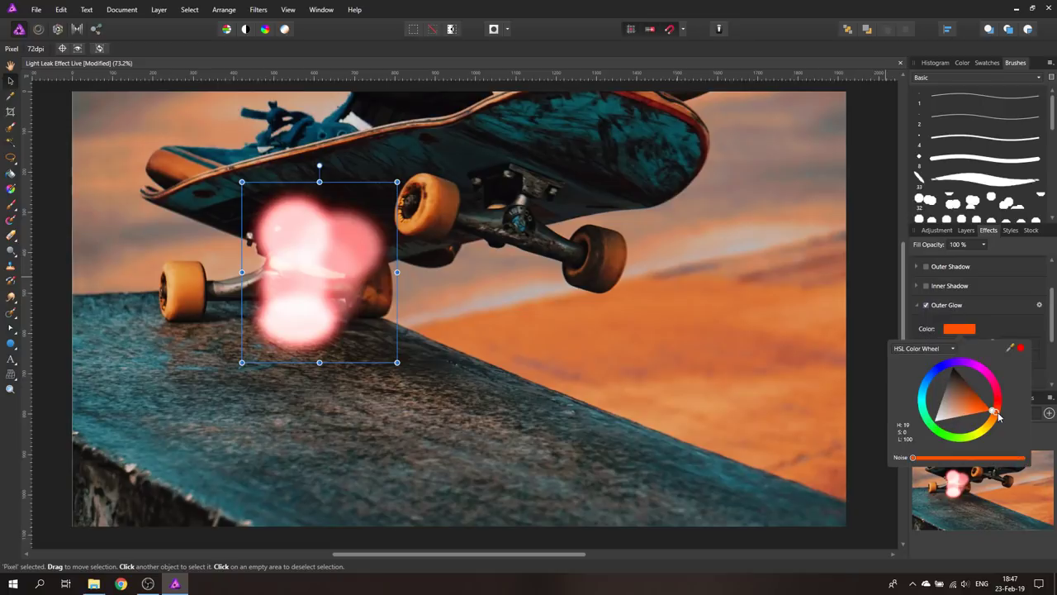
pyautogui.moveTo(947, 356); pyautogui.dragTo(978, 355)
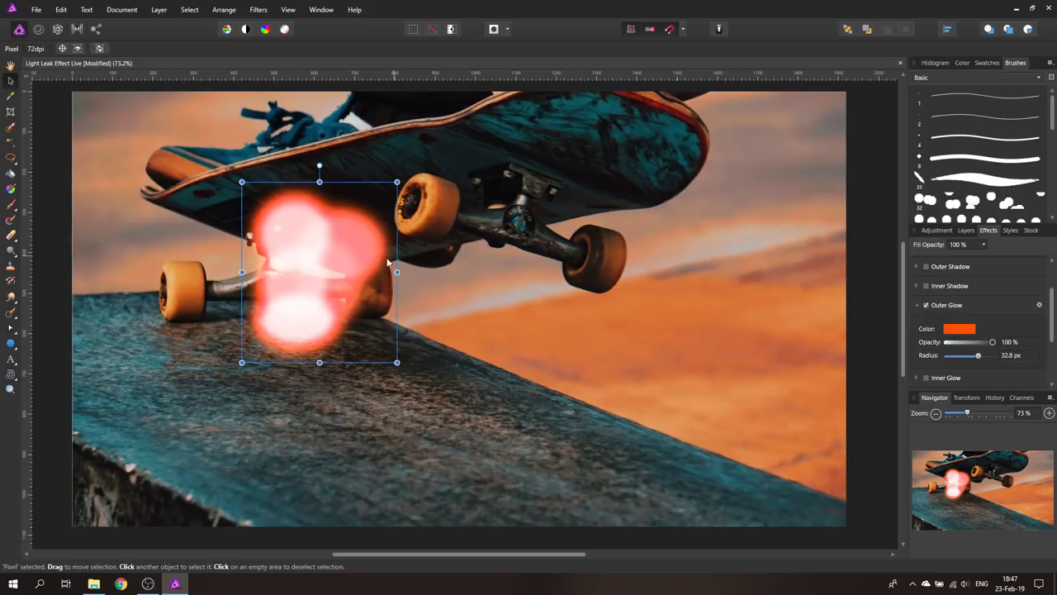
pyautogui.click(968, 231)
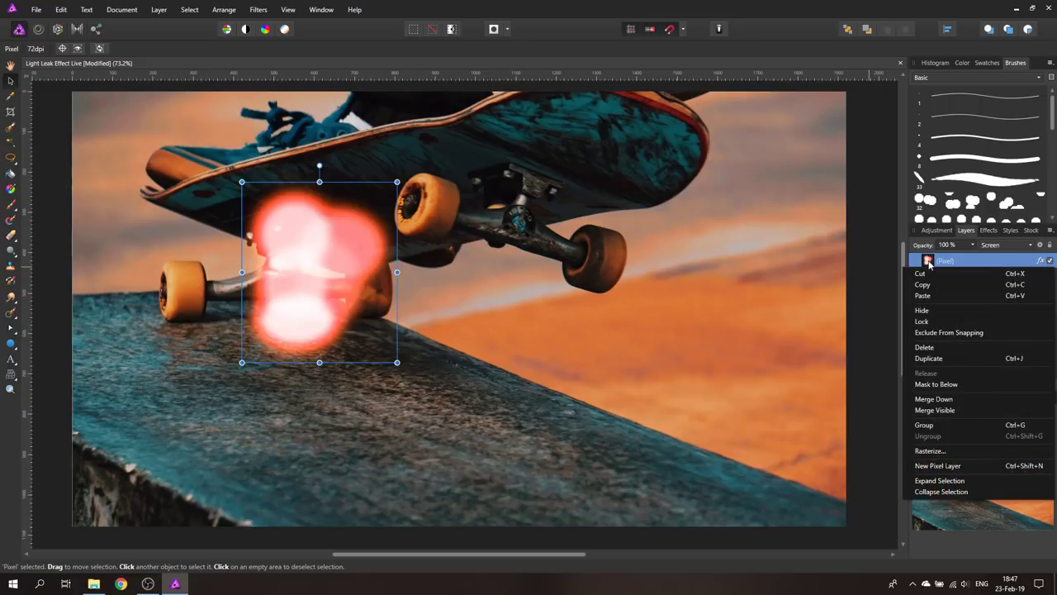
# Rasterize to bake in the orange glow, then add a light blue 84.3 px Outer Glow
pyautogui.click(931, 451)
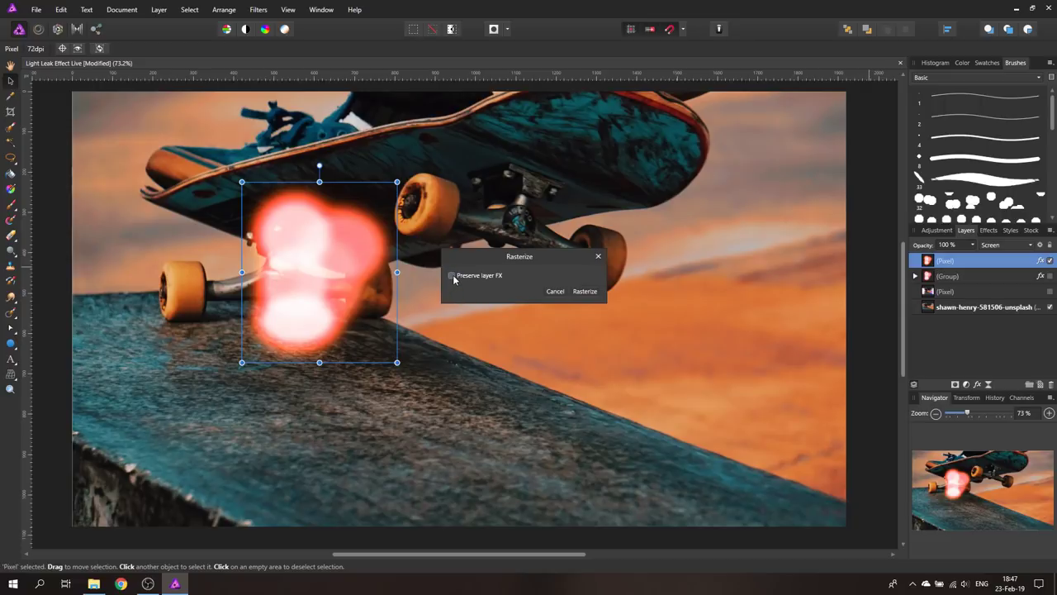
pyautogui.click(585, 291)
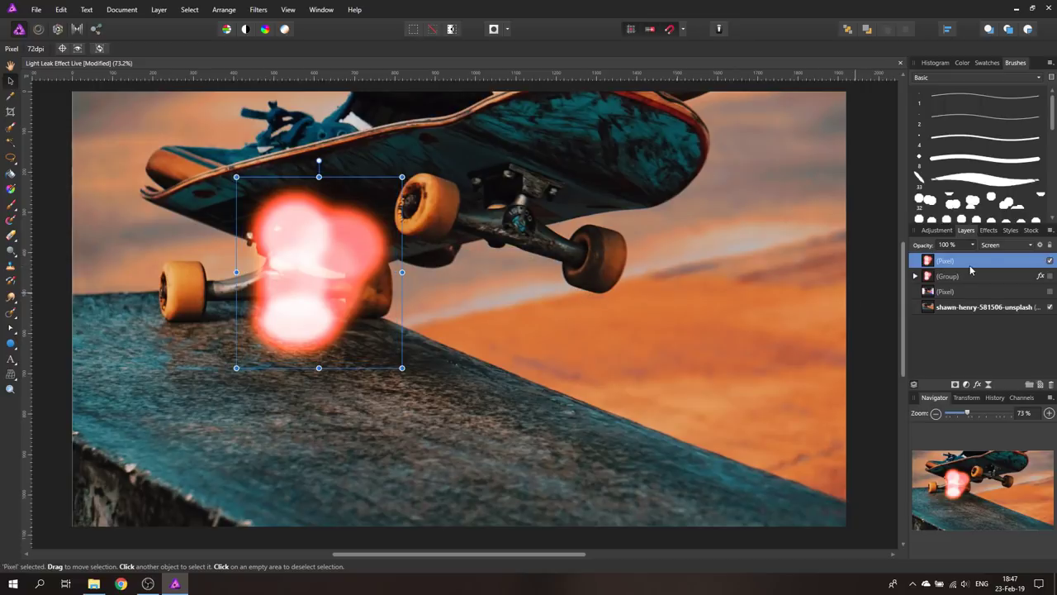
pyautogui.click(989, 230)
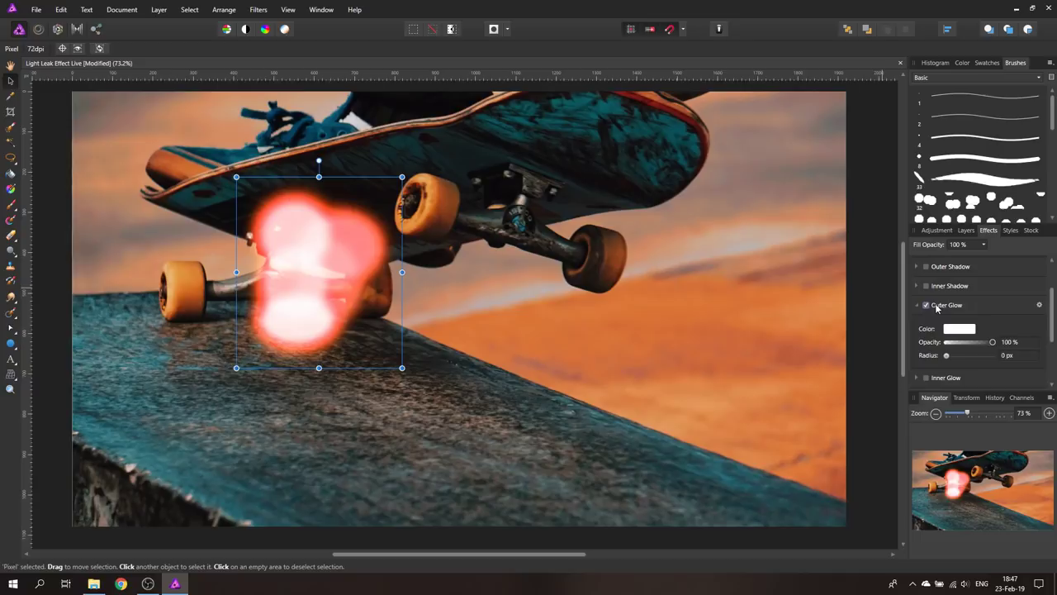
pyautogui.click(964, 327)
pyautogui.click(964, 330)
pyautogui.click(964, 329)
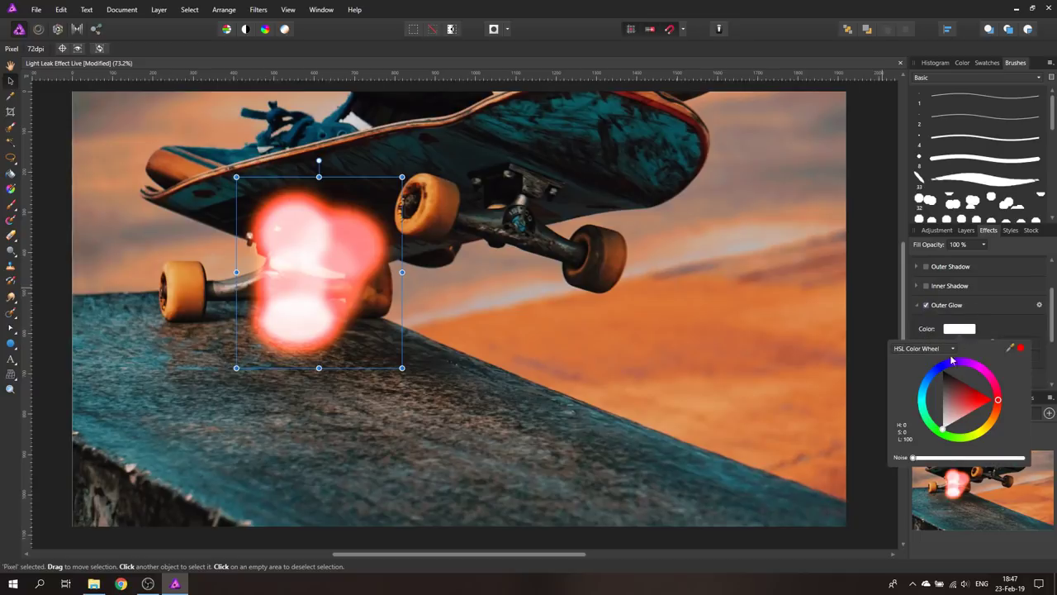
pyautogui.click(930, 377)
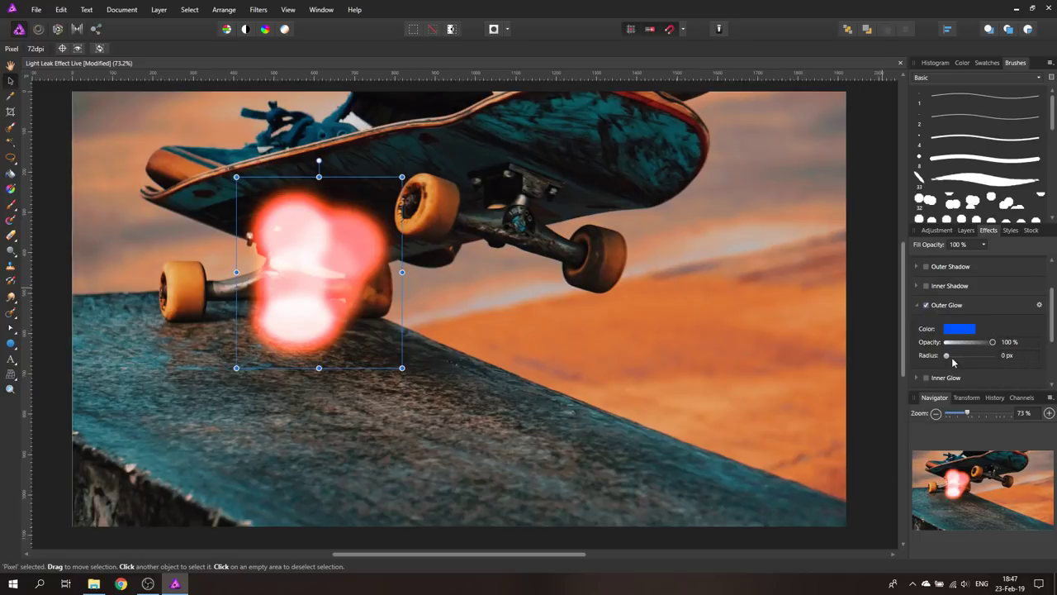
pyautogui.moveTo(948, 356); pyautogui.dragTo(990, 356)
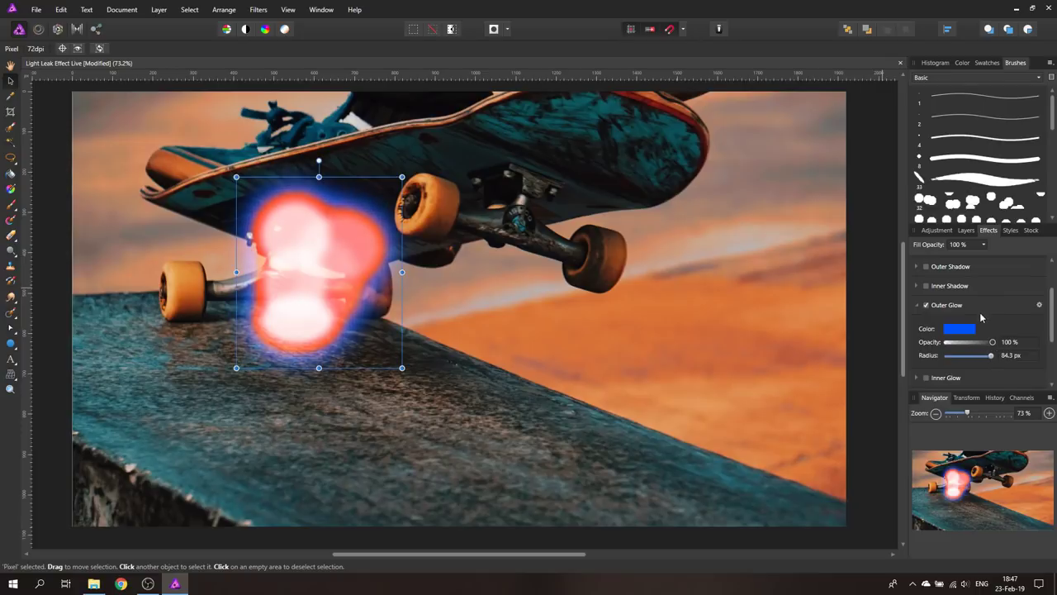
pyautogui.click(972, 330)
pyautogui.moveTo(933, 378)
pyautogui.mouseDown()
pyautogui.moveTo(966, 353)
pyautogui.moveTo(945, 357)
pyautogui.moveTo(1002, 408)
pyautogui.moveTo(989, 428)
pyautogui.moveTo(1011, 384)
pyautogui.moveTo(935, 371)
pyautogui.moveTo(933, 381)
pyautogui.mouseUp()
# Lower the blue Outer Glow intensity to 17% and switch its blend mode to Add
pyautogui.click(1040, 304)
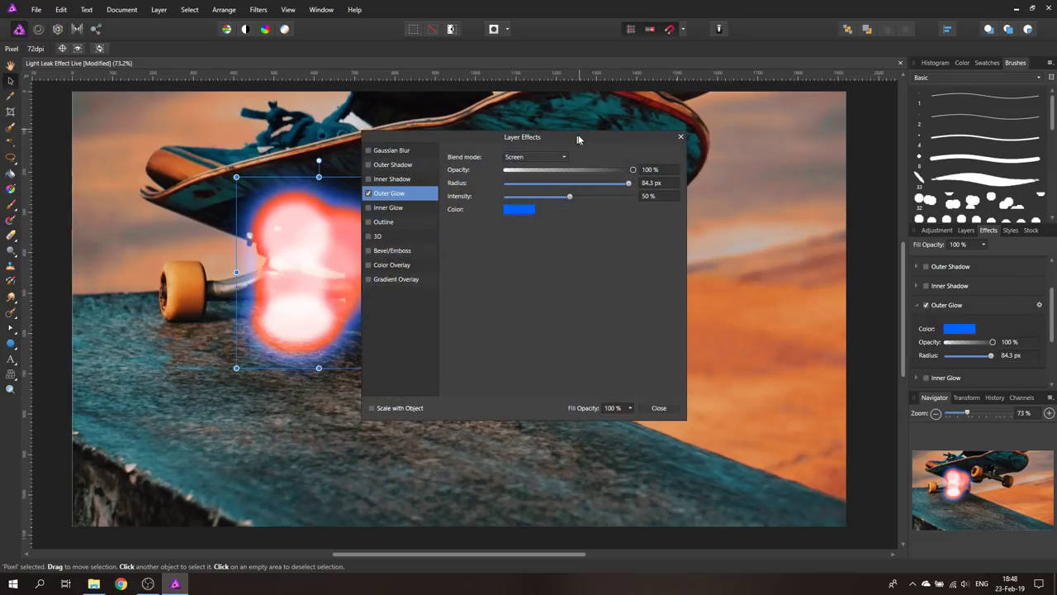
pyautogui.moveTo(578, 138); pyautogui.dragTo(775, 240)
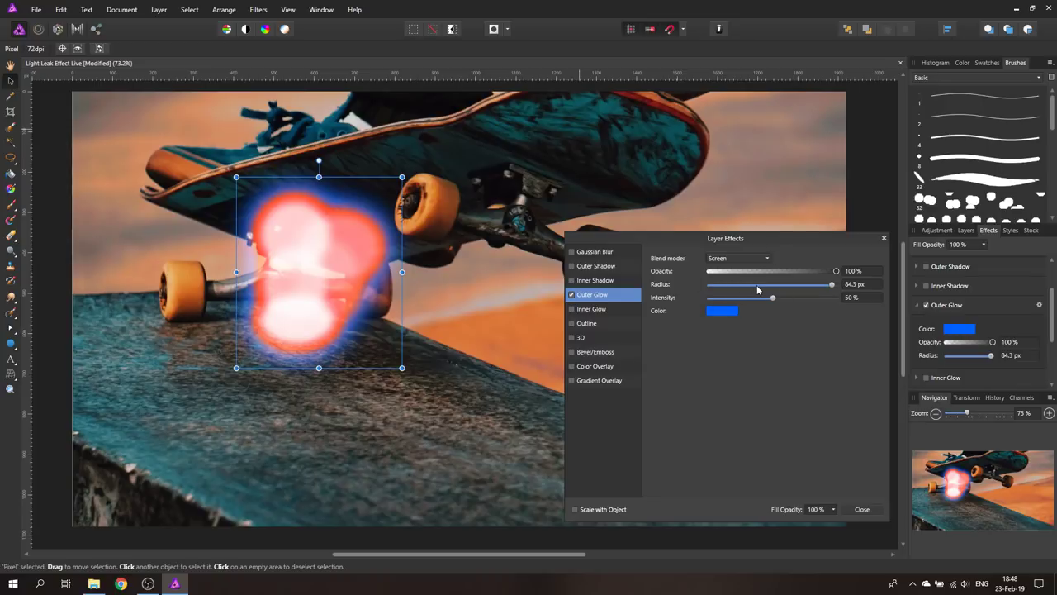
pyautogui.moveTo(771, 300); pyautogui.dragTo(742, 301)
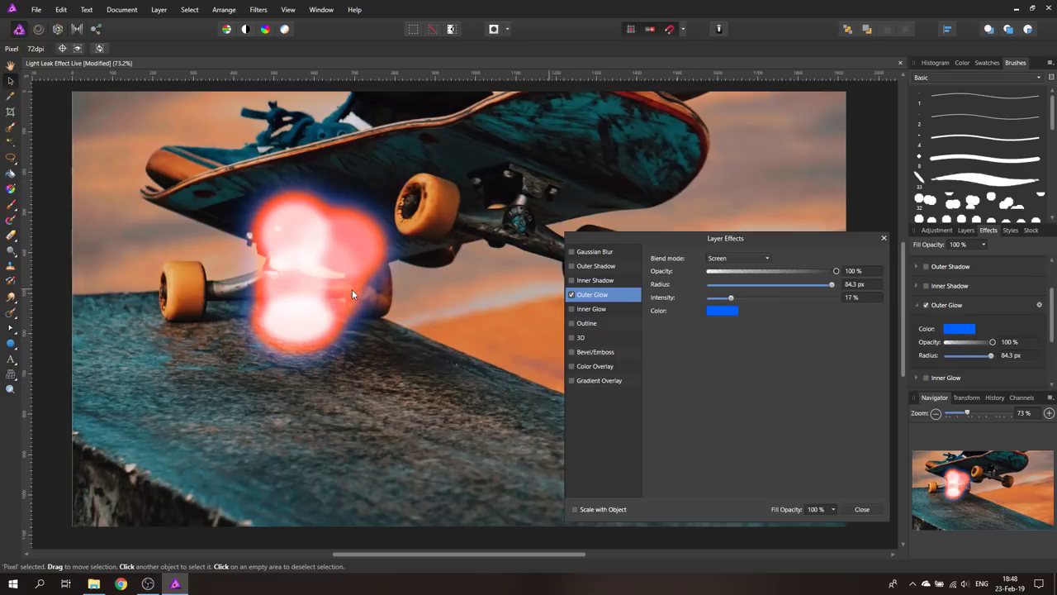
pyautogui.click(334, 224)
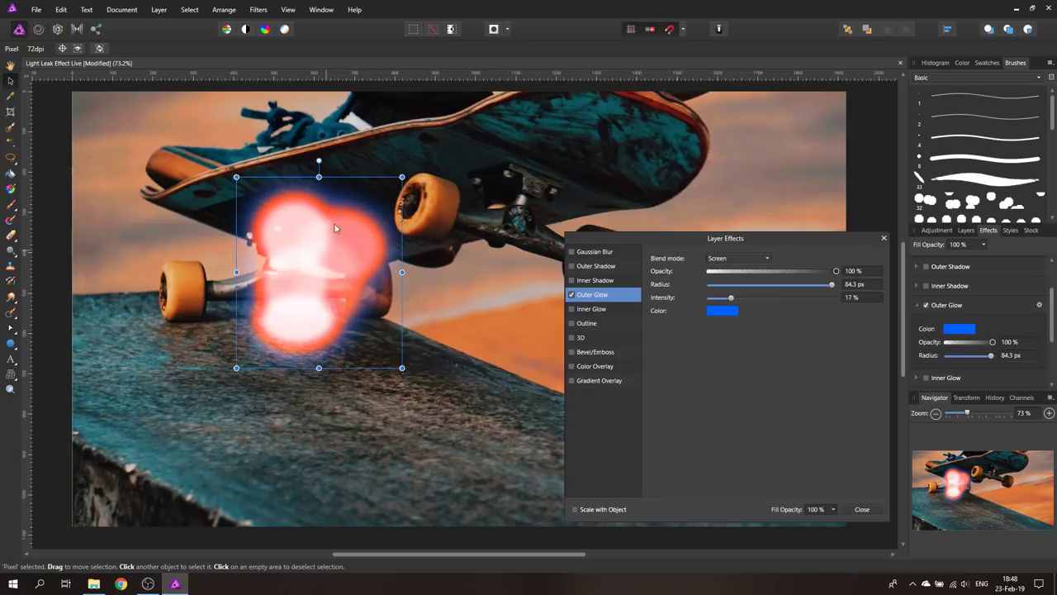
pyautogui.click(738, 260)
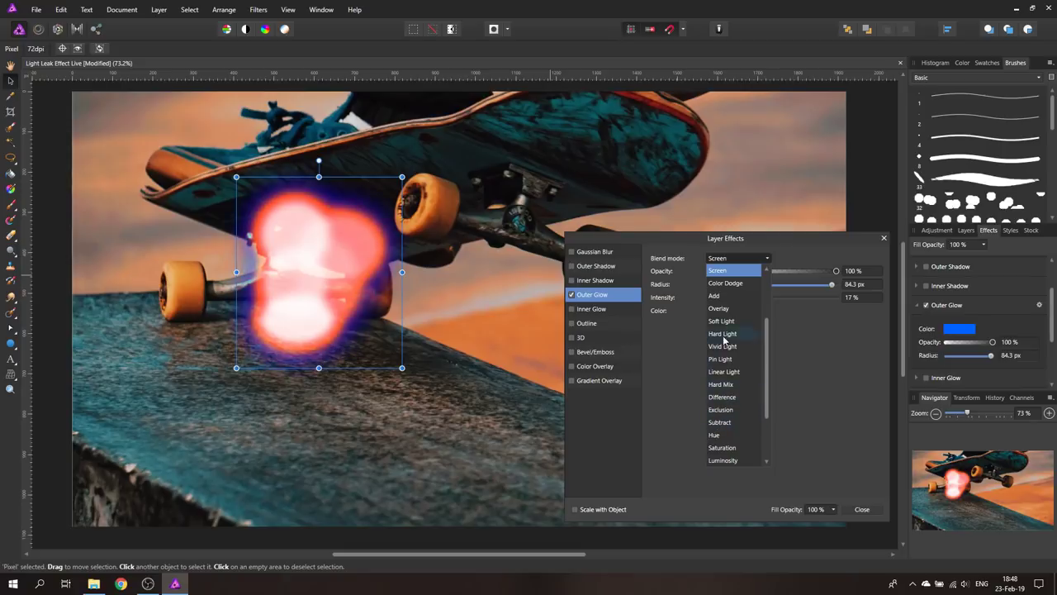
pyautogui.click(715, 296)
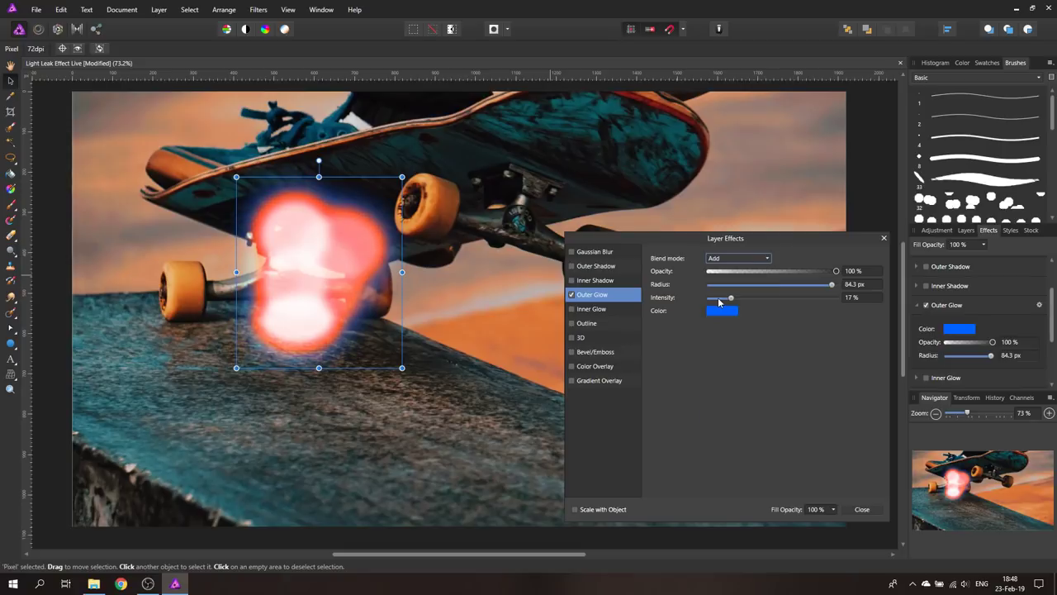
pyautogui.click(860, 510)
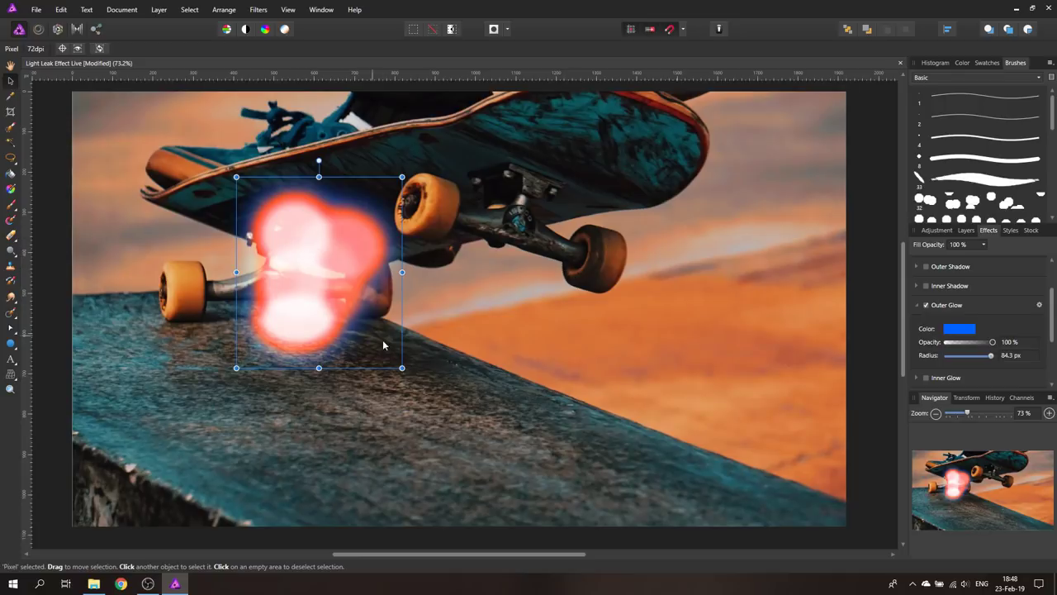
# Scale the light-leak layer up from its corner, undoing the move to keep the larger size
pyautogui.moveTo(402, 368); pyautogui.dragTo(349, 509)
pyautogui.moveTo(294, 371); pyautogui.dragTo(381, 316)
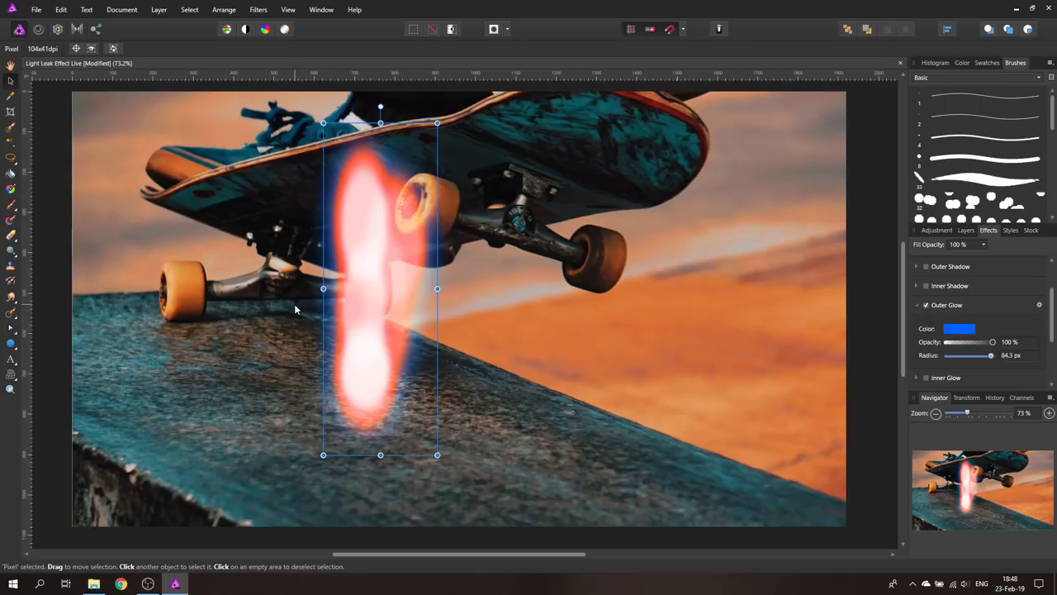
pyautogui.hotkey('ctrl', 'z')
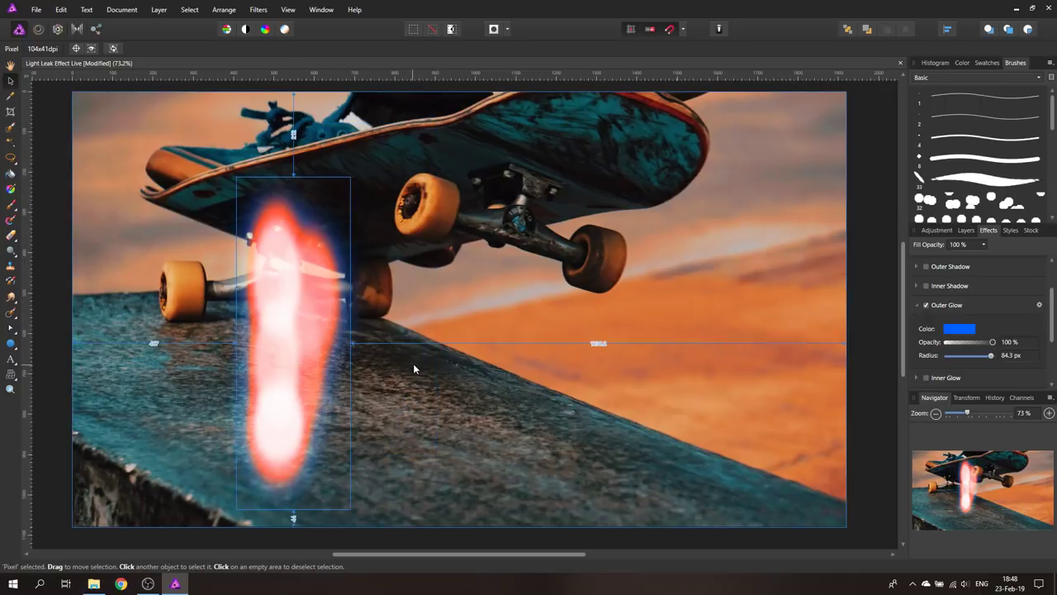
pyautogui.hotkey('ctrl', 'z')
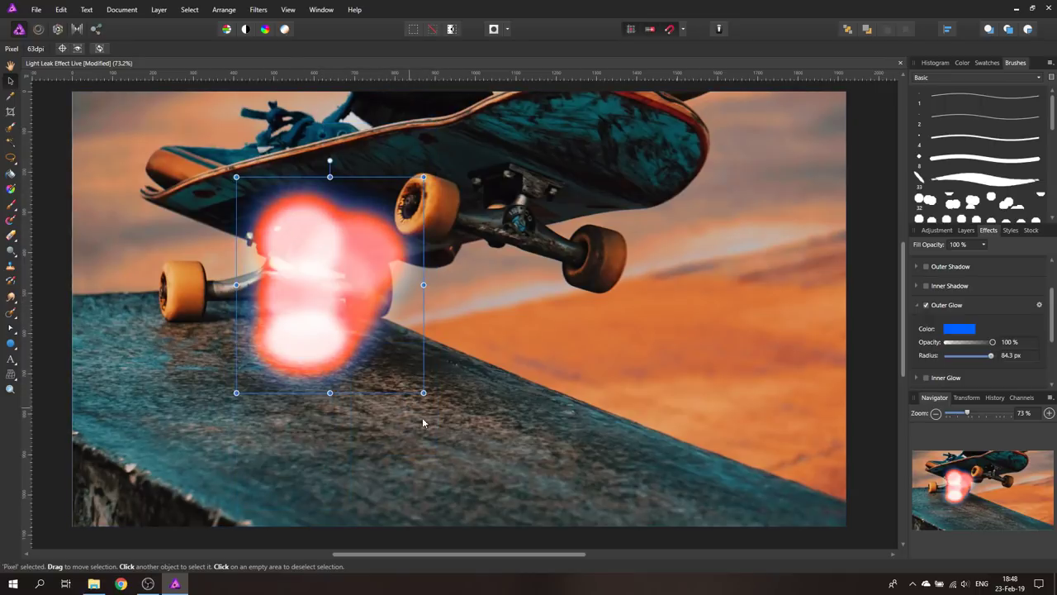
pyautogui.hotkey('ctrl', 'z')
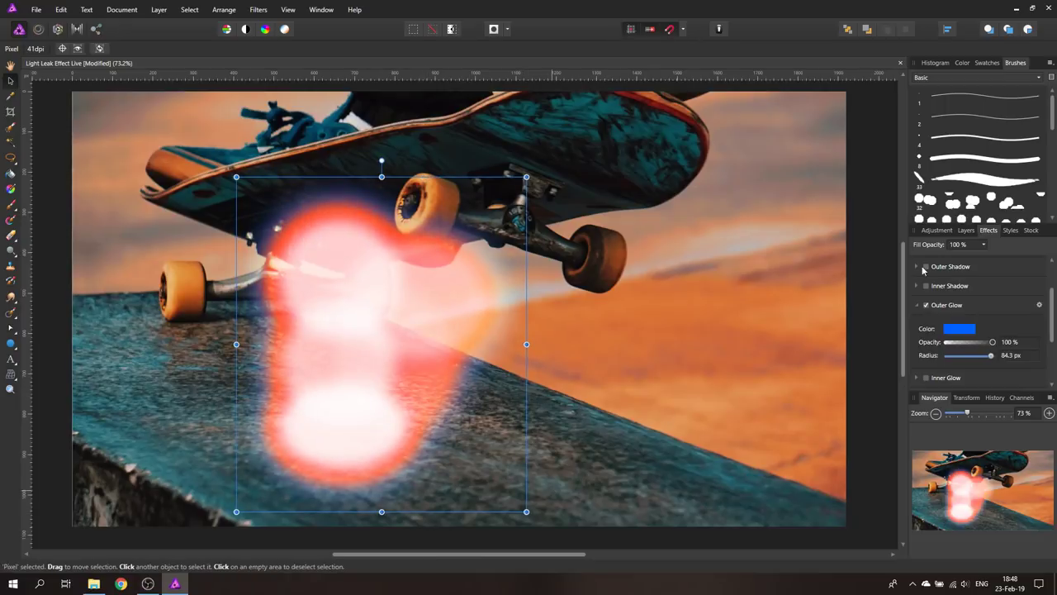
pyautogui.click(966, 231)
# Rasterize the light-leak Pixel layer to bake its blue glow in
pyautogui.rightClick(949, 263)
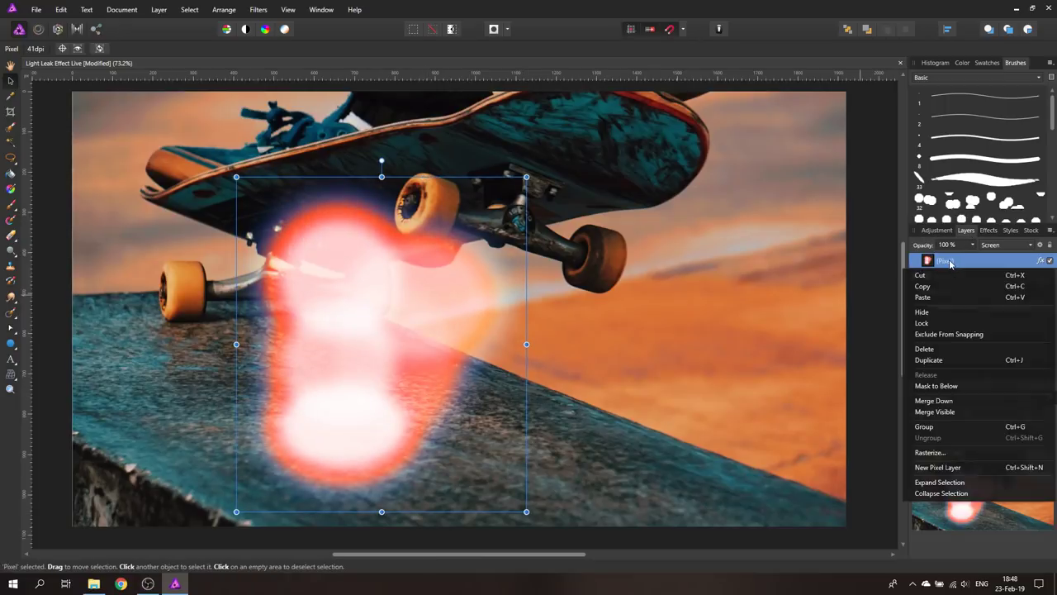
pyautogui.click(929, 452)
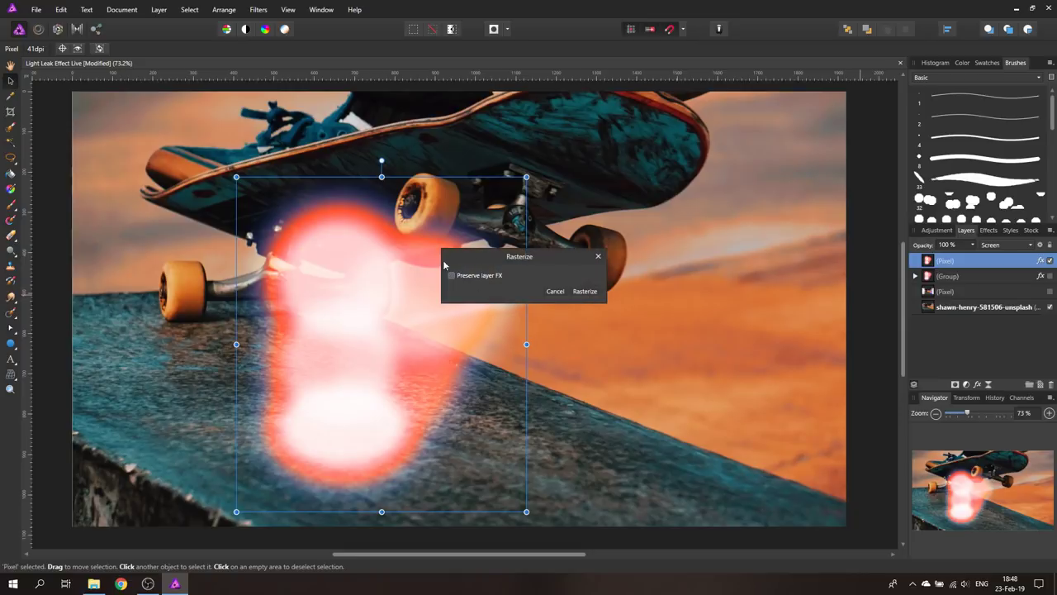
pyautogui.click(584, 291)
# Reshape the light leak into a tall narrow streak beside the front wheel
pyautogui.moveTo(366, 284); pyautogui.dragTo(363, 230)
pyautogui.moveTo(538, 291); pyautogui.dragTo(404, 291)
pyautogui.moveTo(310, 241); pyautogui.dragTo(382, 259)
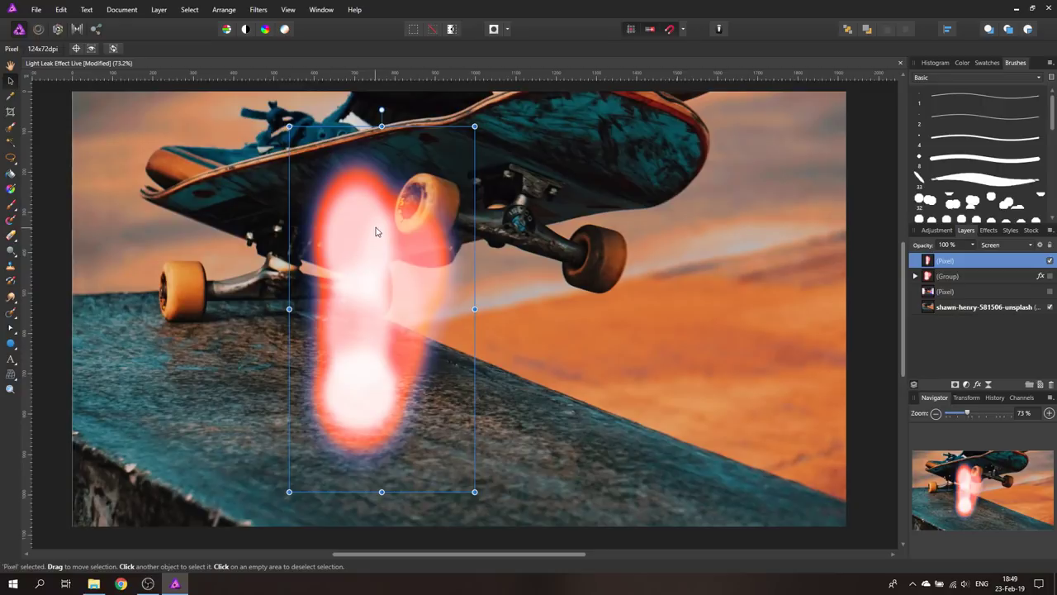
# Mesh-warp the light leak into a curved diagonal beam sweeping from the lower-left concrete across the skateboard
pyautogui.click(10, 374)
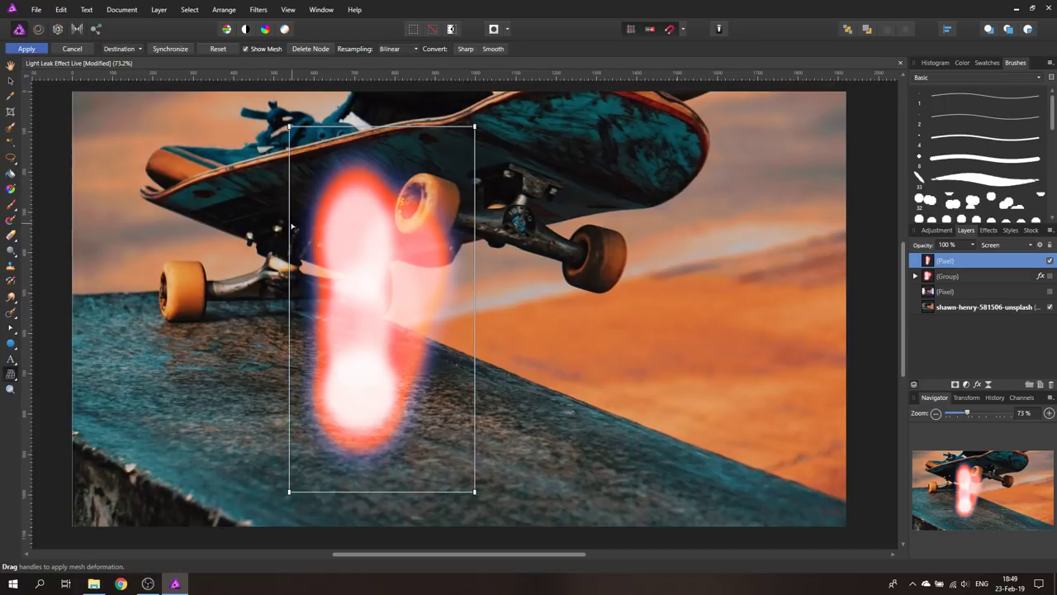
pyautogui.moveTo(292, 226); pyautogui.dragTo(338, 332)
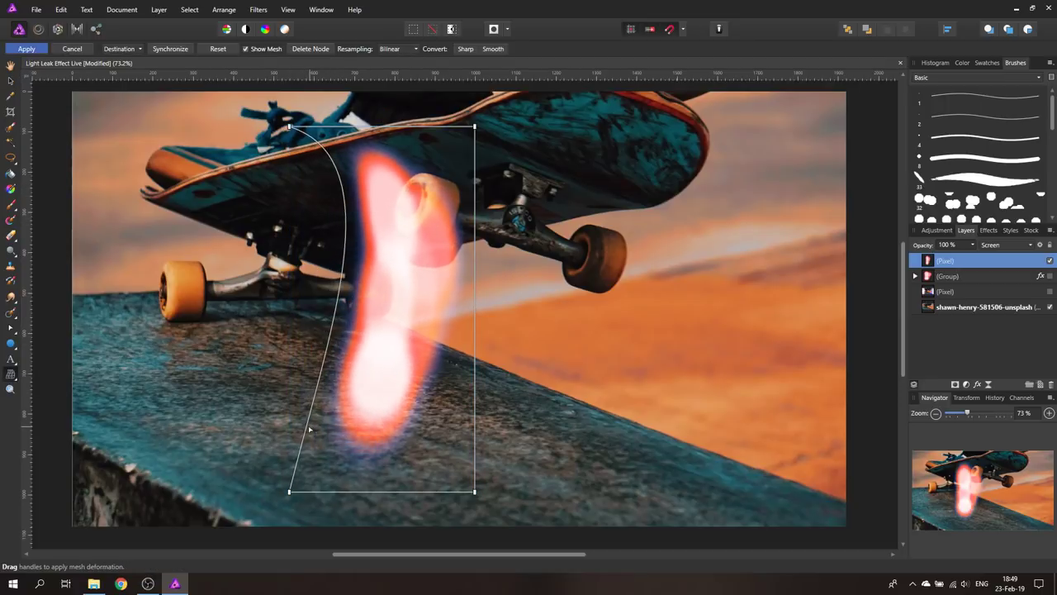
pyautogui.moveTo(290, 492); pyautogui.dragTo(227, 537)
pyautogui.moveTo(479, 409); pyautogui.dragTo(340, 508)
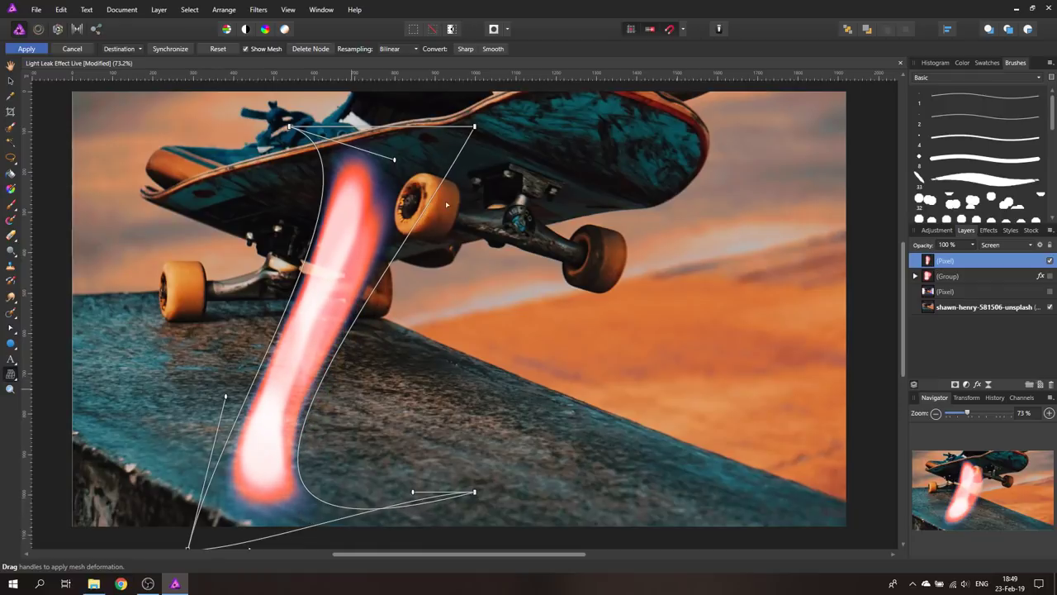
pyautogui.moveTo(455, 176); pyautogui.dragTo(549, 126)
pyautogui.moveTo(322, 228); pyautogui.dragTo(346, 203)
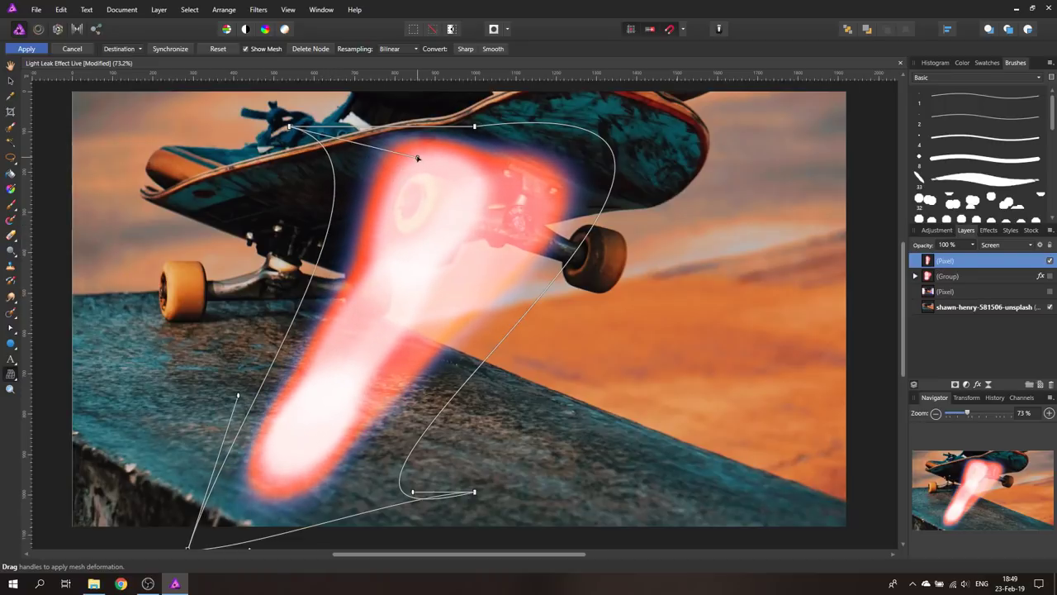
pyautogui.moveTo(417, 158); pyautogui.dragTo(381, 219)
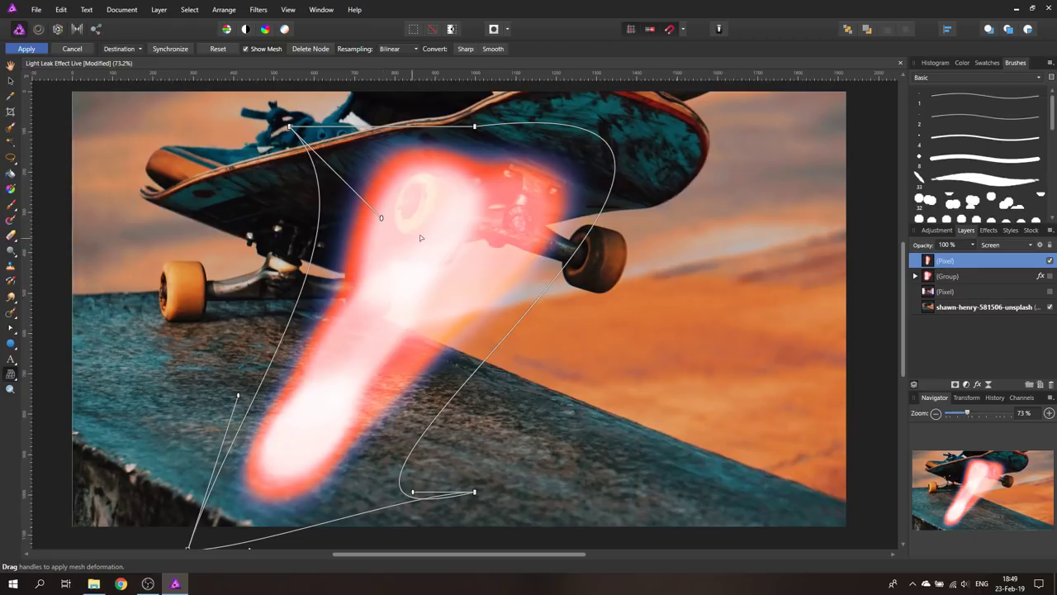
pyautogui.click(10, 65)
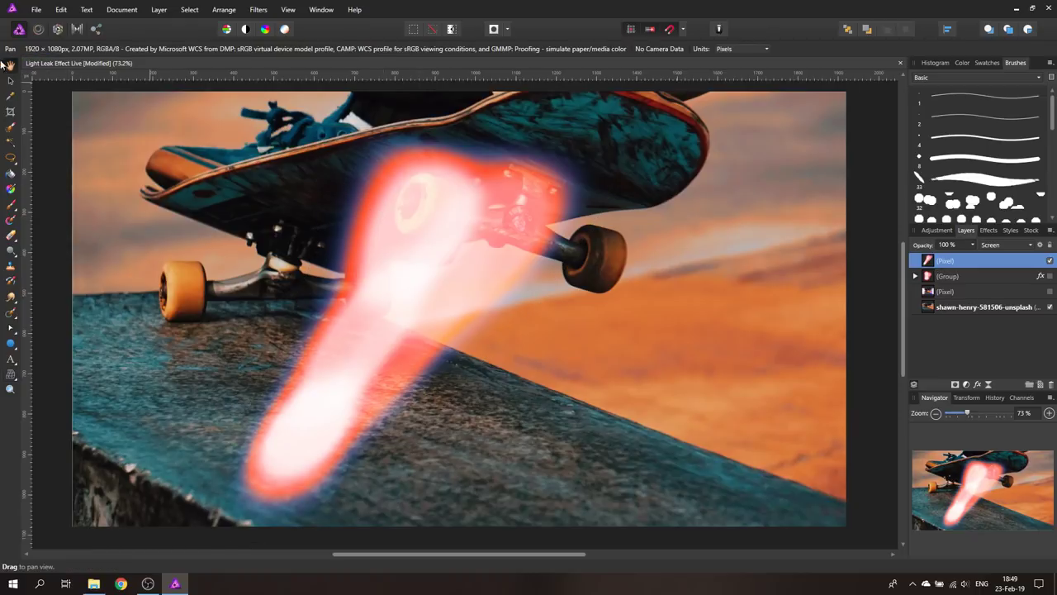
# Rotate the light leak nearly upright, enlarge it from a corner and move it left
pyautogui.click(10, 81)
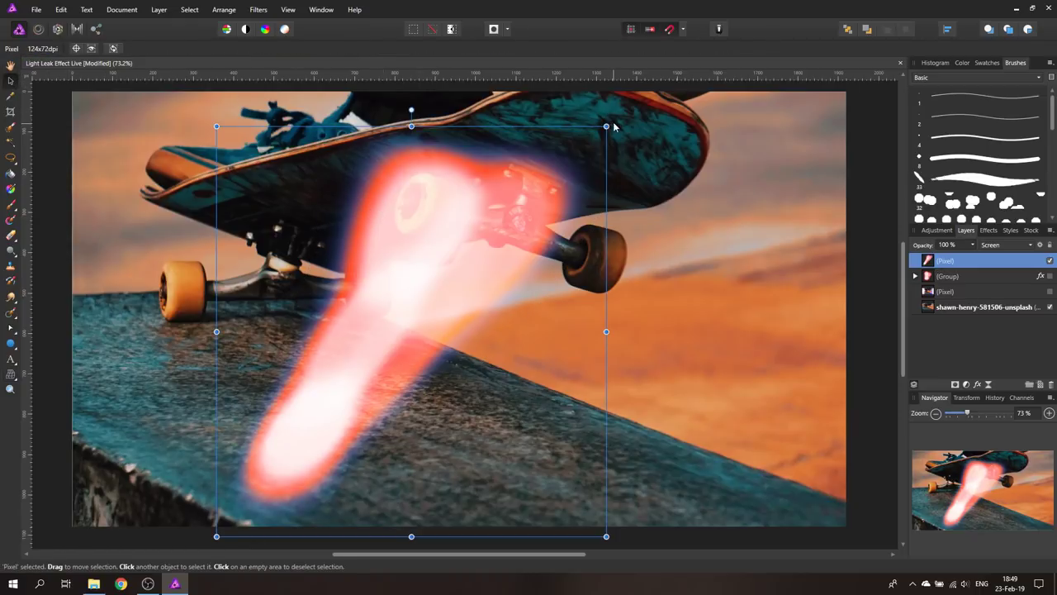
pyautogui.moveTo(611, 120); pyautogui.dragTo(442, 83)
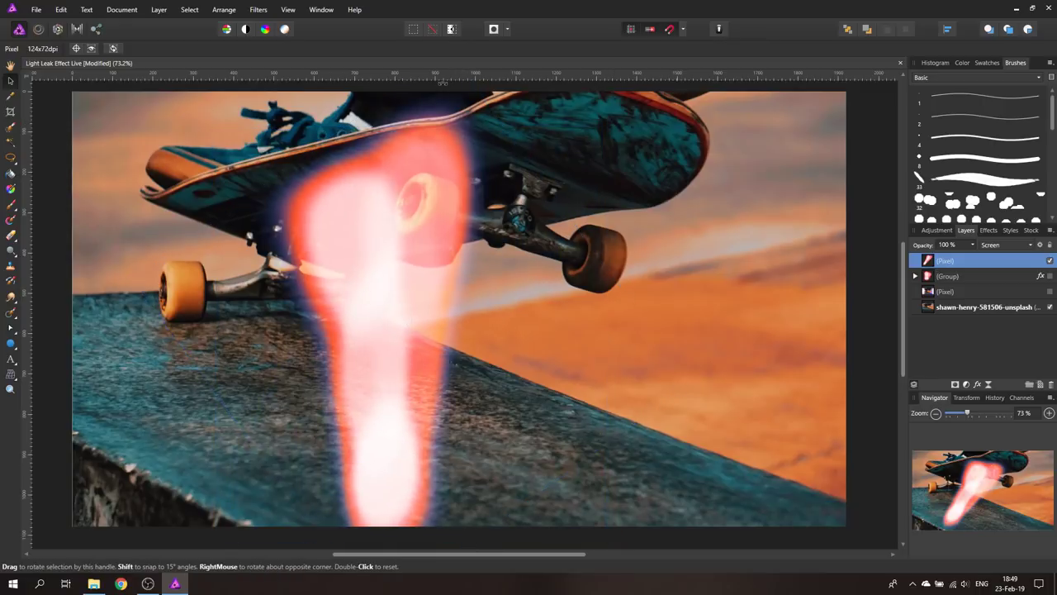
pyautogui.moveTo(697, 393); pyautogui.dragTo(752, 404)
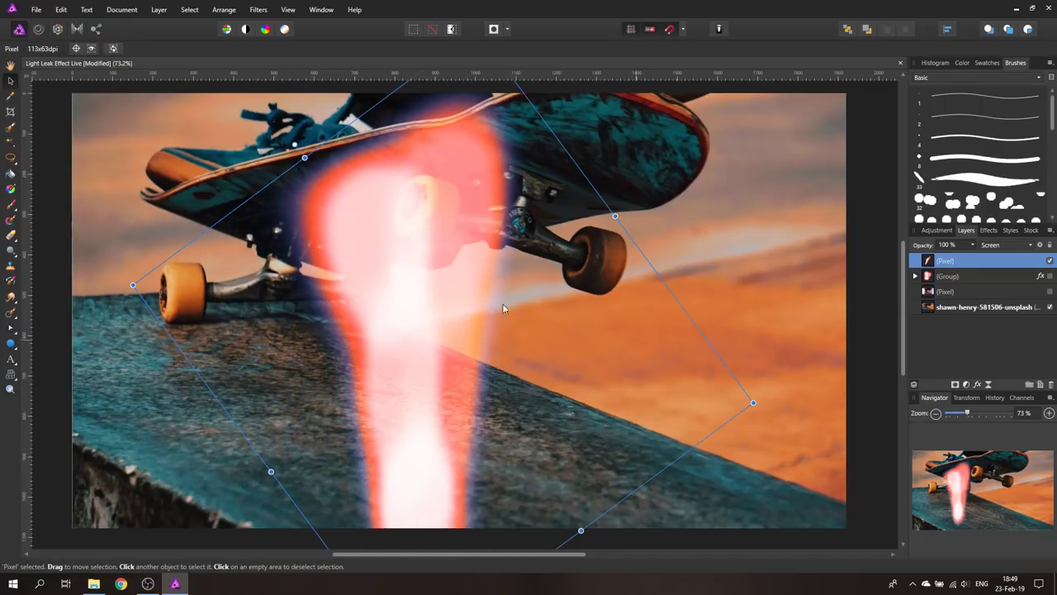
pyautogui.moveTo(502, 308); pyautogui.dragTo(370, 313)
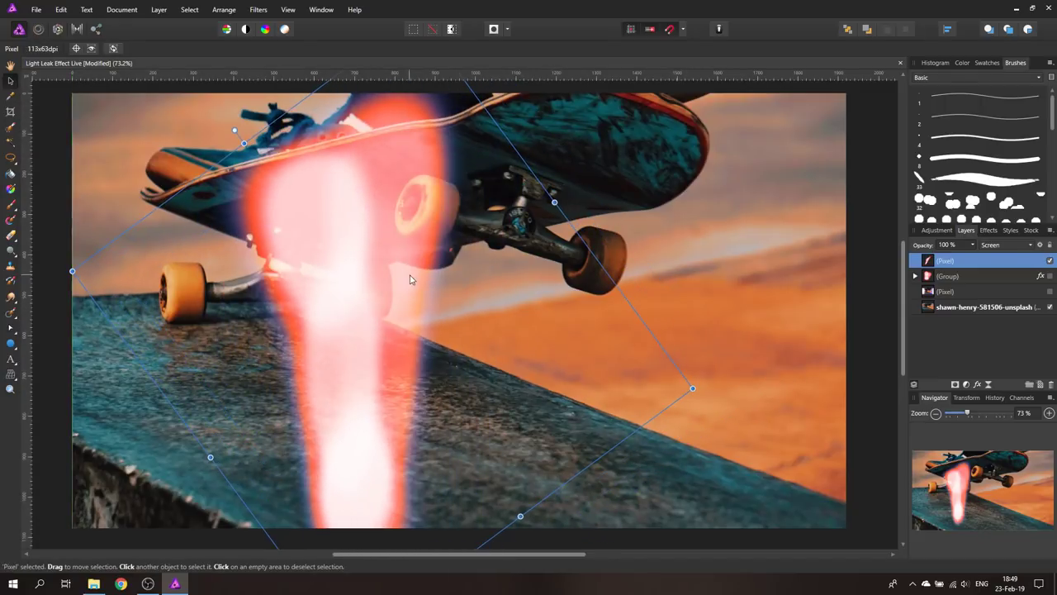
# Keep the beam's Screen blend mode and shift it further left and up over the rear truck
pyautogui.click(996, 245)
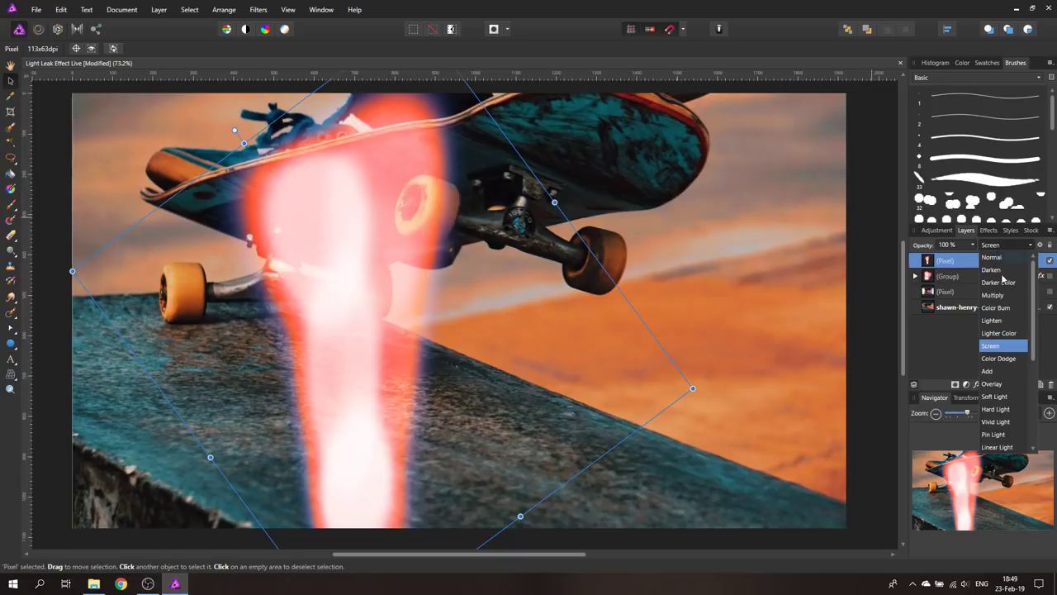
pyautogui.click(996, 347)
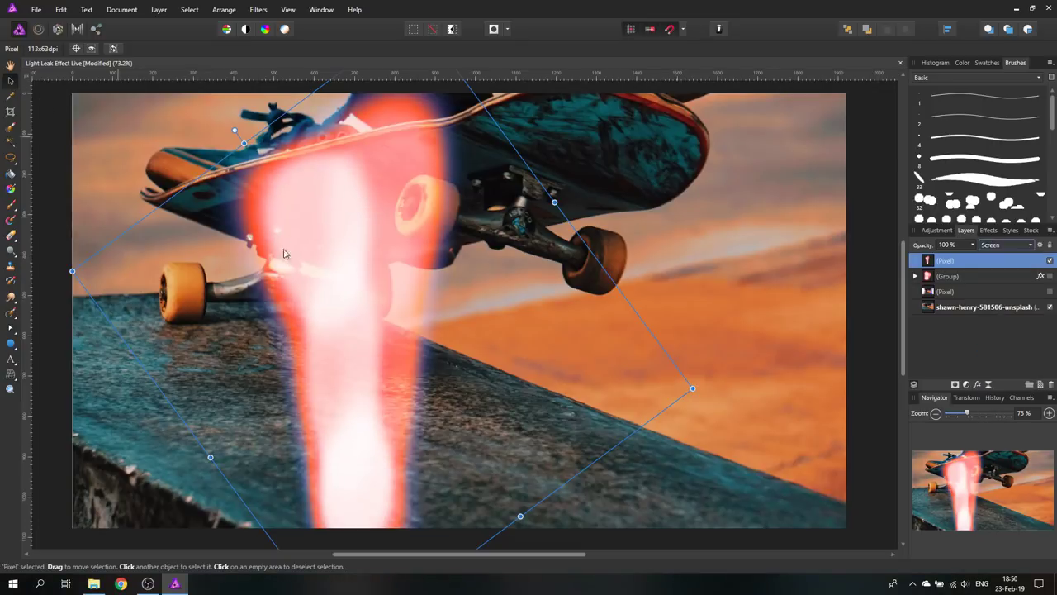
pyautogui.moveTo(365, 303); pyautogui.dragTo(273, 270)
# Draw a full-height white rectangle to the right of the skateboard's front truck
pyautogui.click(50, 169)
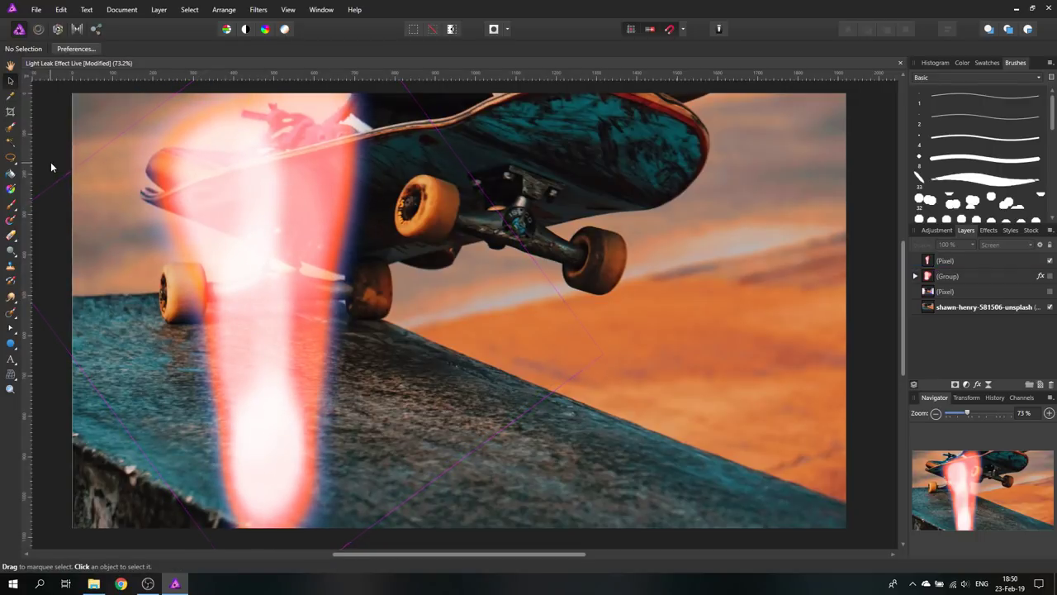
pyautogui.click(11, 344)
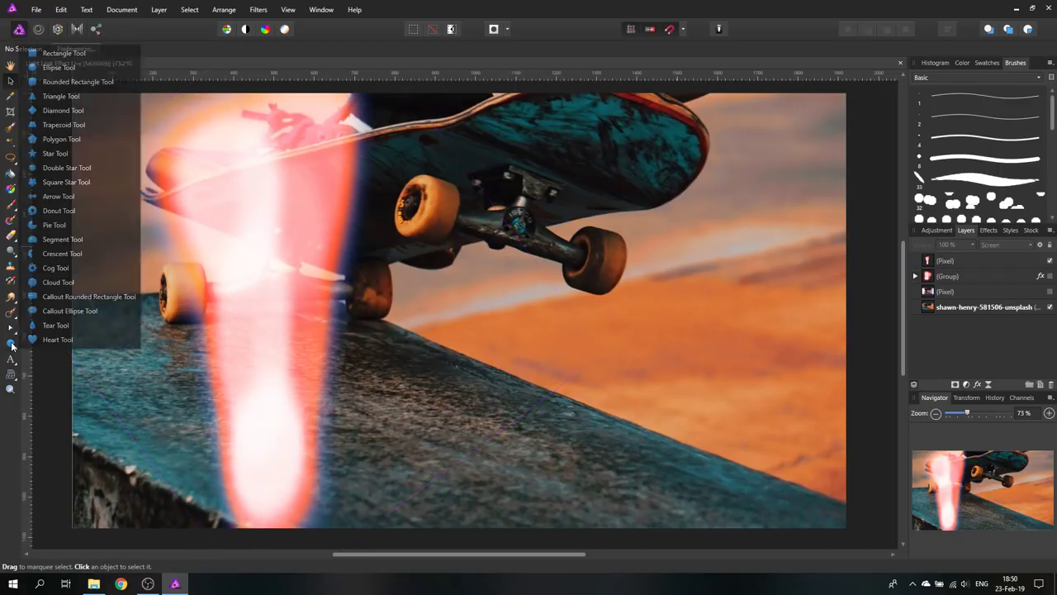
pyautogui.click(65, 53)
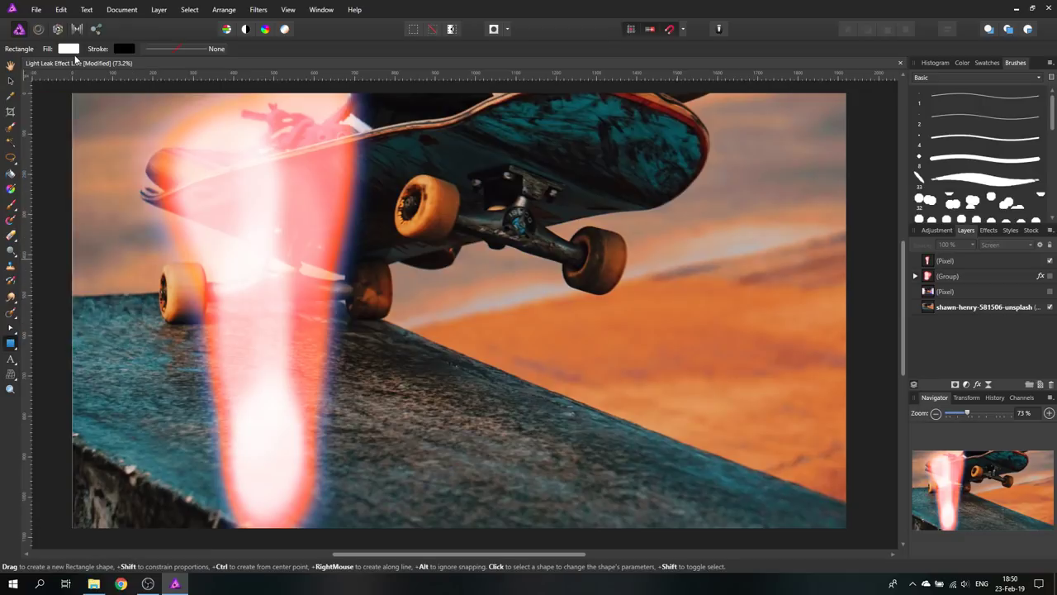
pyautogui.moveTo(557, 82); pyautogui.dragTo(715, 529)
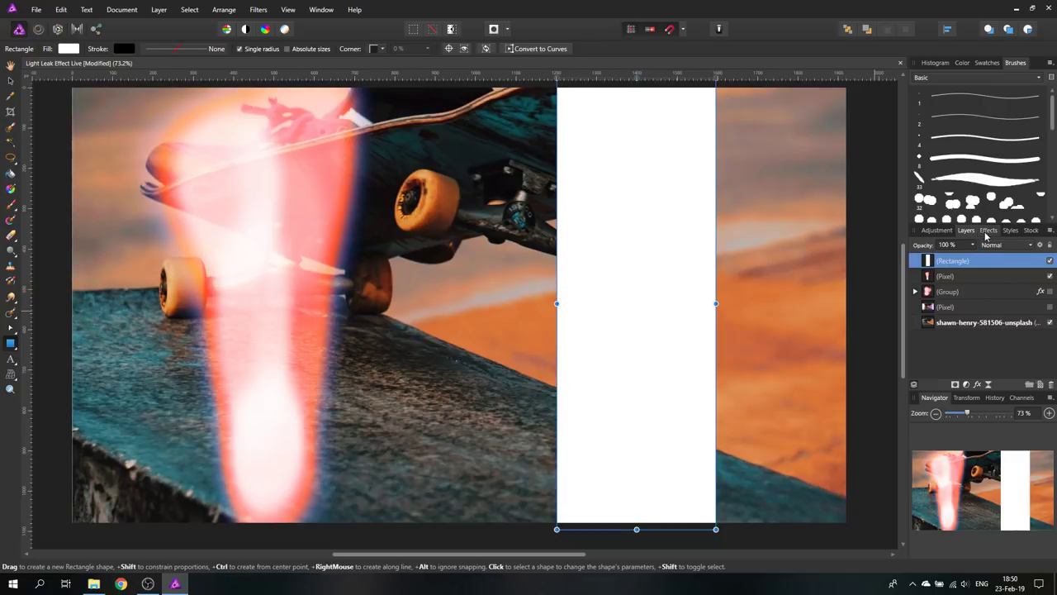
# Give the white rectangle a 3.6 px Gaussian Blur
pyautogui.click(987, 230)
pyautogui.scroll(2, 935, 273)
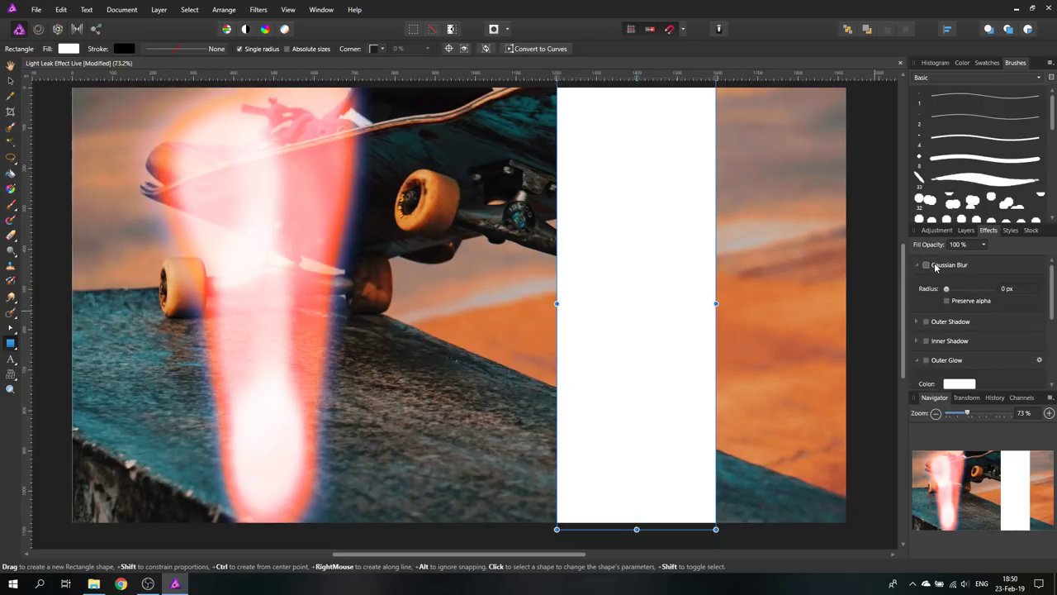
pyautogui.moveTo(948, 290); pyautogui.dragTo(960, 292)
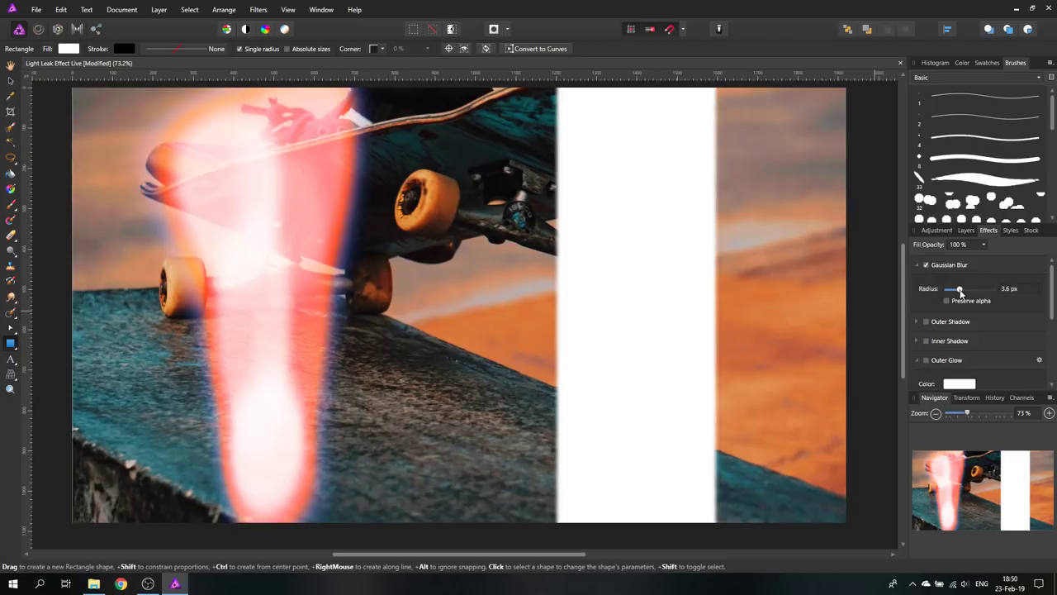
pyautogui.click(966, 231)
# Add a blue Outer Glow with a 100 px radius to the white rectangle
pyautogui.click(988, 231)
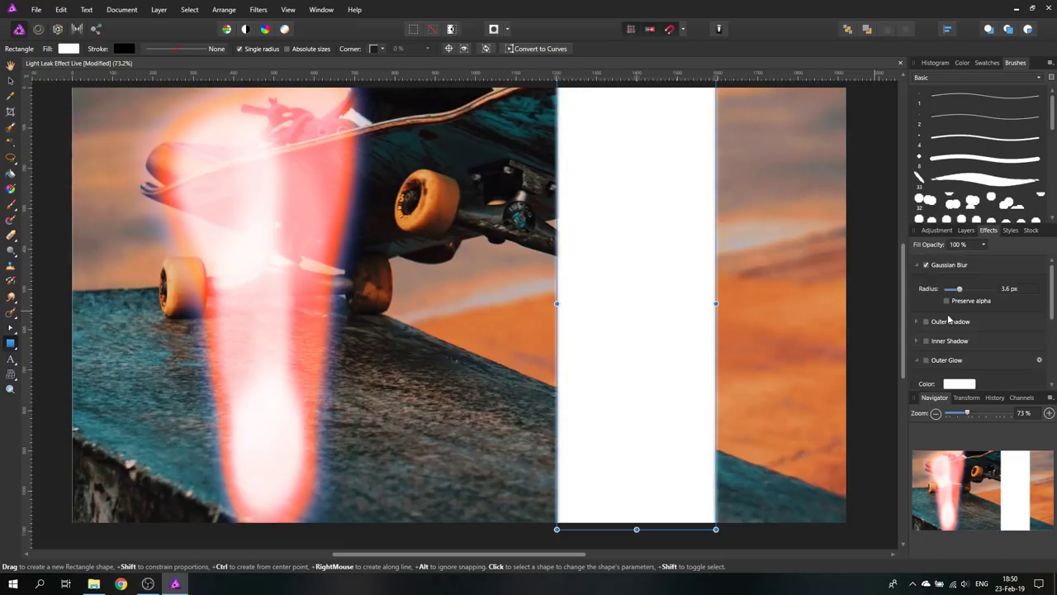
pyautogui.scroll(-2, 951, 317)
pyautogui.click(963, 338)
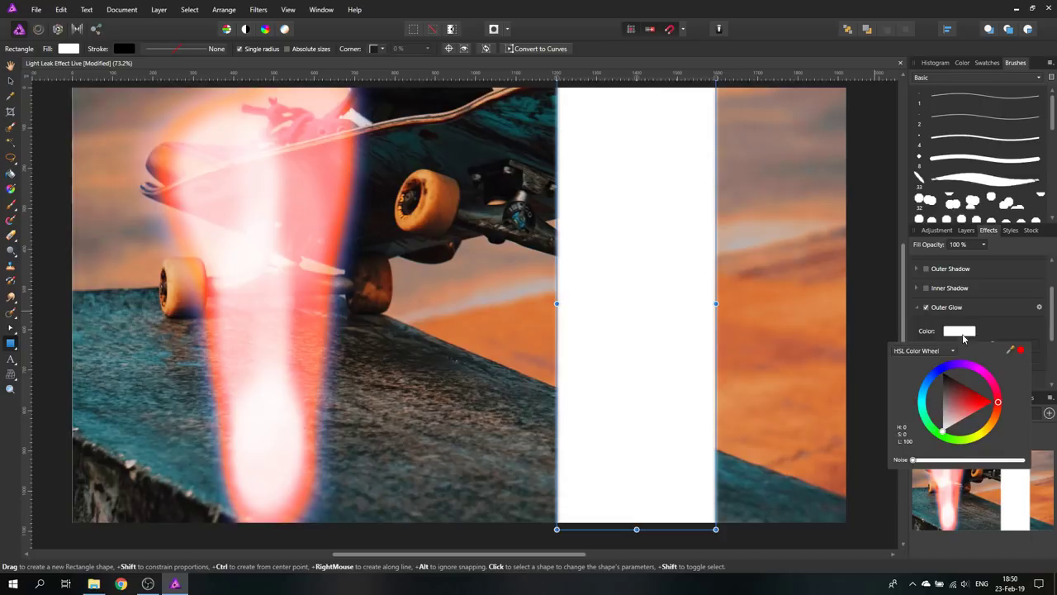
pyautogui.click(934, 378)
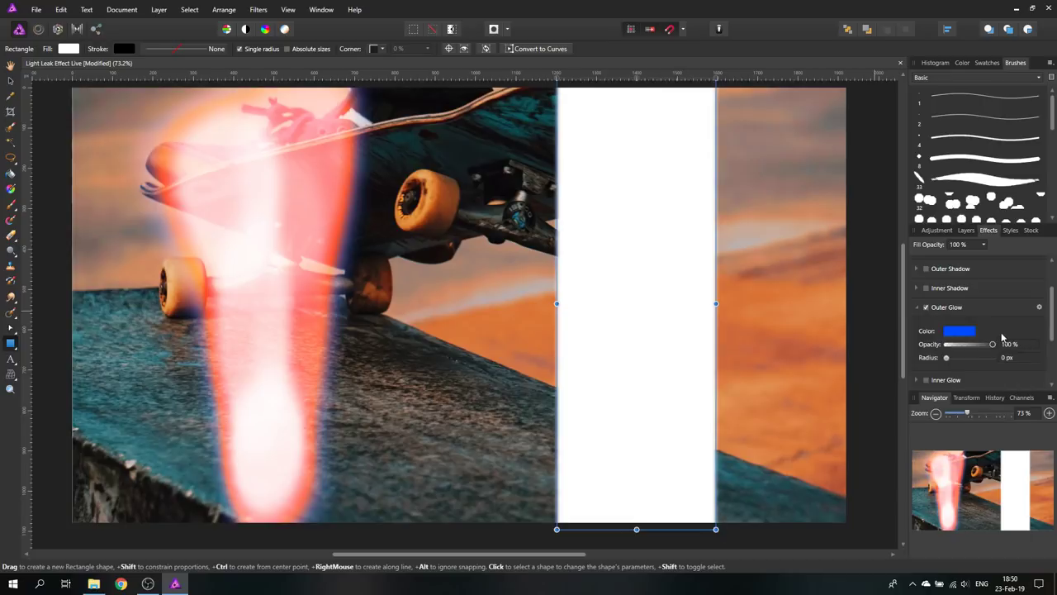
pyautogui.moveTo(947, 357); pyautogui.dragTo(995, 357)
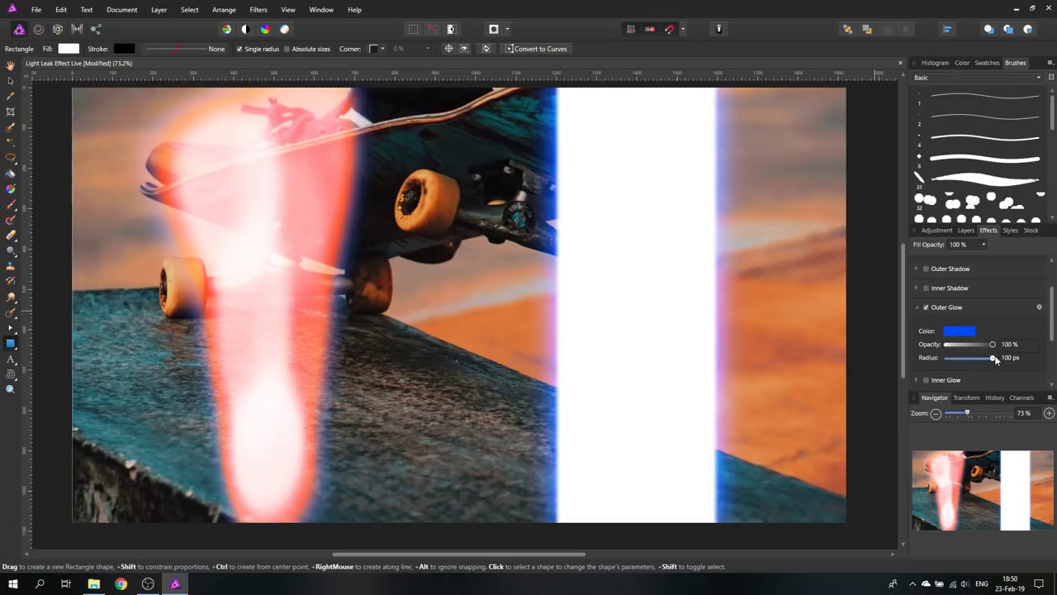
pyautogui.click(968, 230)
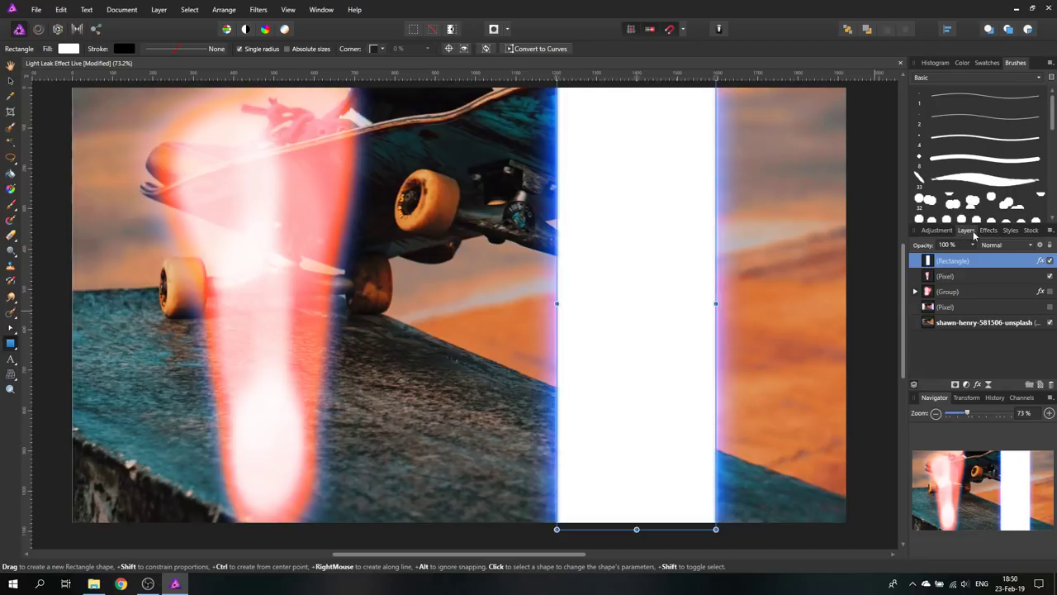
# Rasterize the Rectangle layer to bake in its blue glow
pyautogui.rightClick(933, 262)
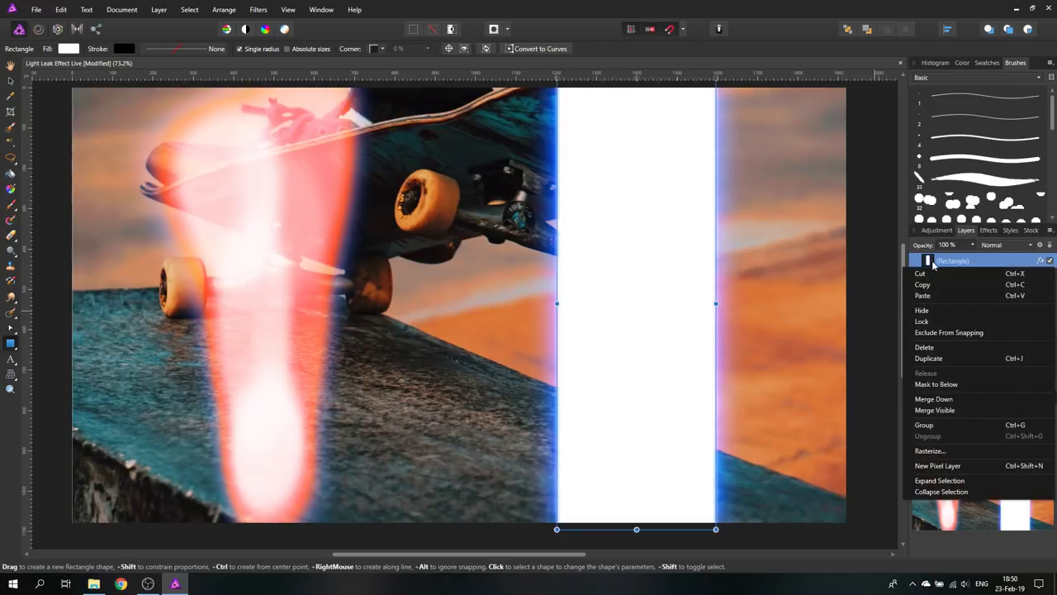
pyautogui.click(928, 451)
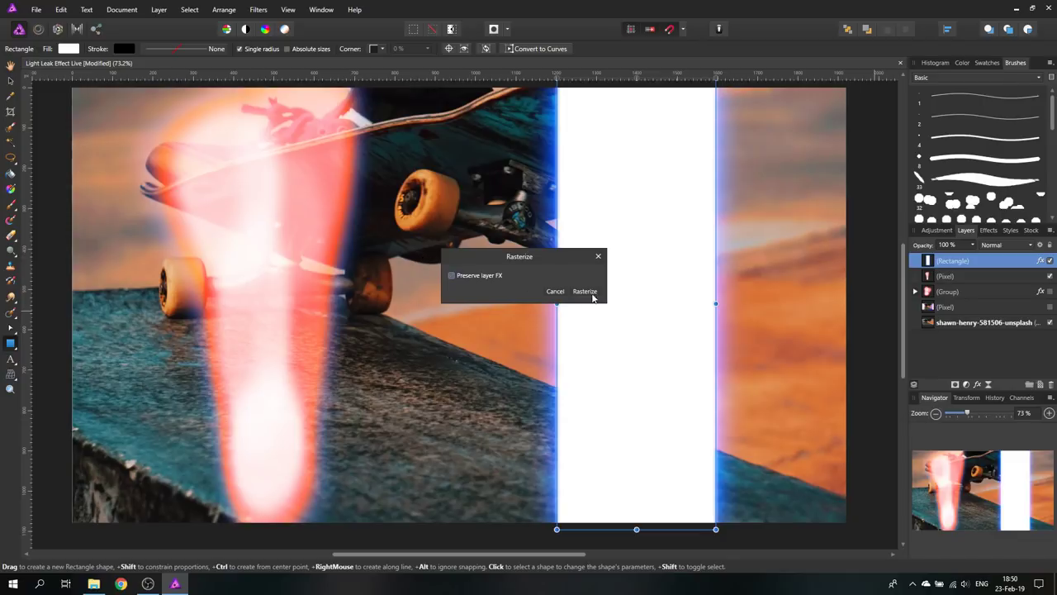
pyautogui.click(584, 291)
pyautogui.press('a')
# Add an orange-red Outer Glow (hue 14, 84.3 px radius, 100% opacity) around the white bar
pyautogui.click(988, 230)
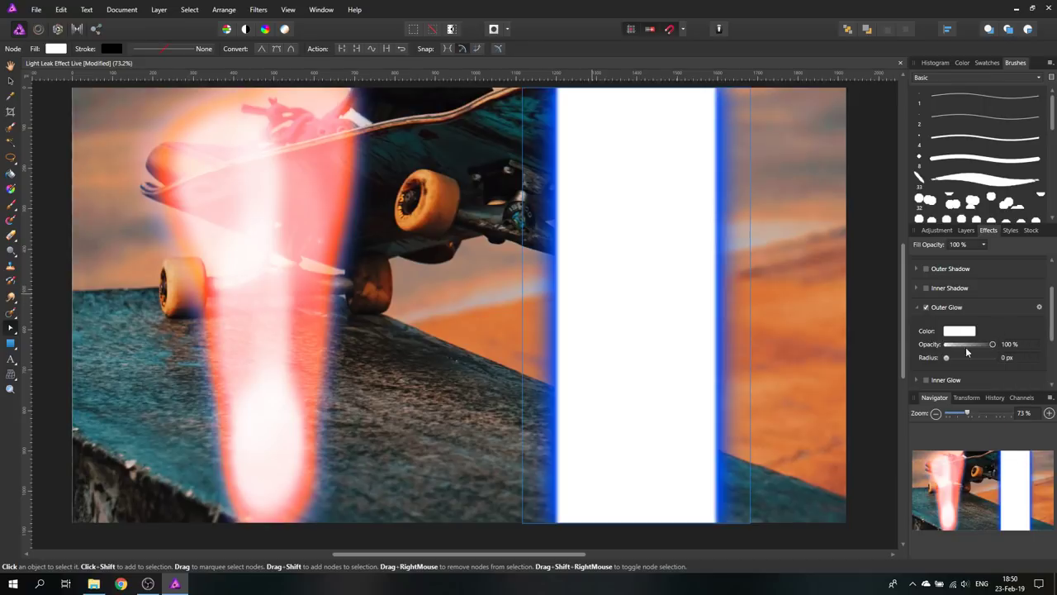
pyautogui.moveTo(947, 360); pyautogui.dragTo(983, 364)
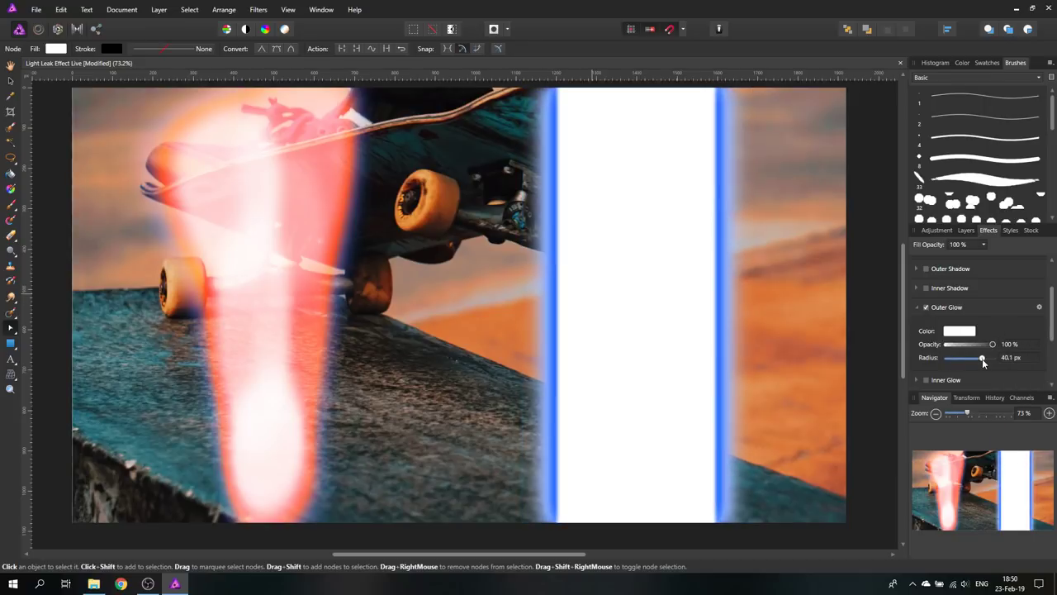
pyautogui.click(962, 334)
pyautogui.click(995, 403)
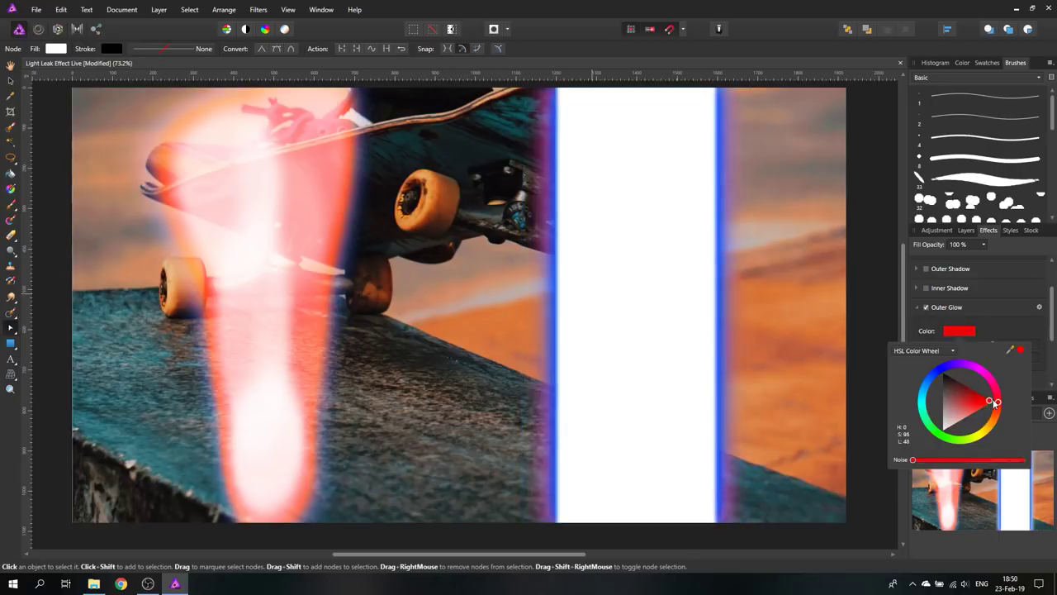
pyautogui.moveTo(1003, 402); pyautogui.dragTo(1007, 412)
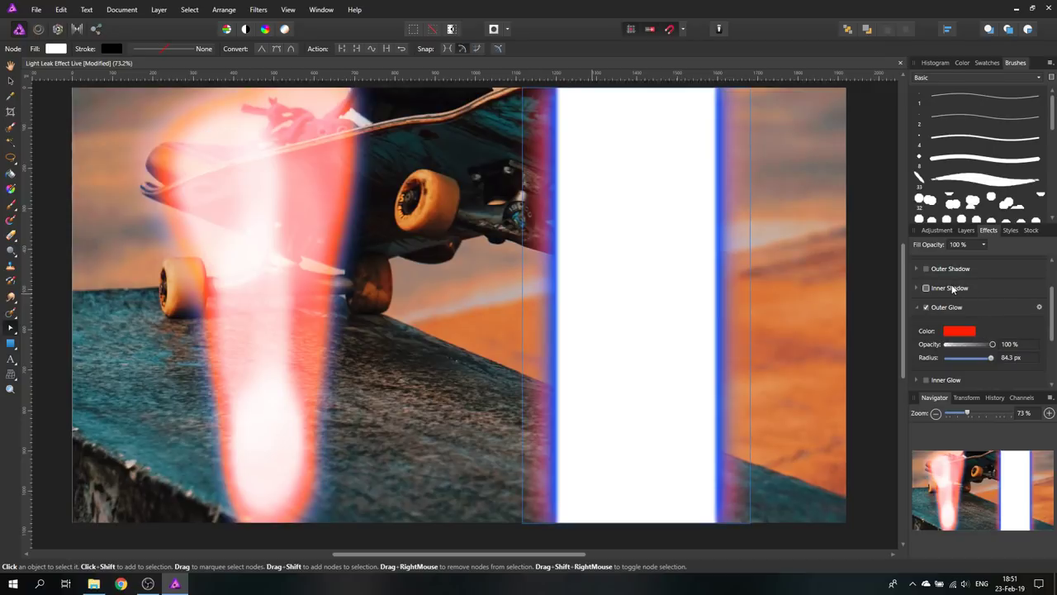
# Rasterize the top Pixel layer to flatten the glow into plain pixels
pyautogui.click(965, 231)
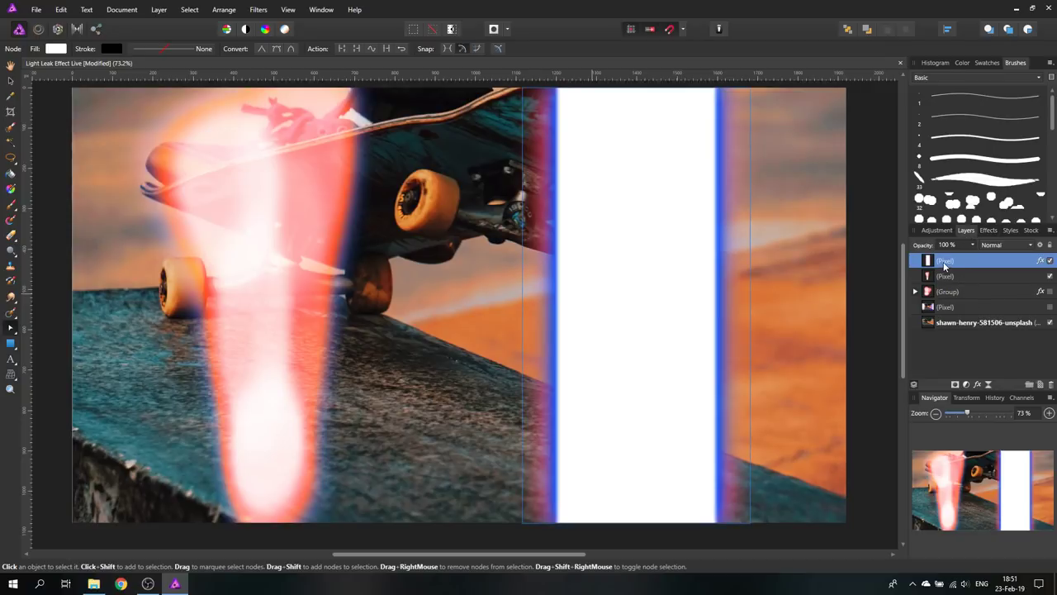
pyautogui.rightClick(945, 266)
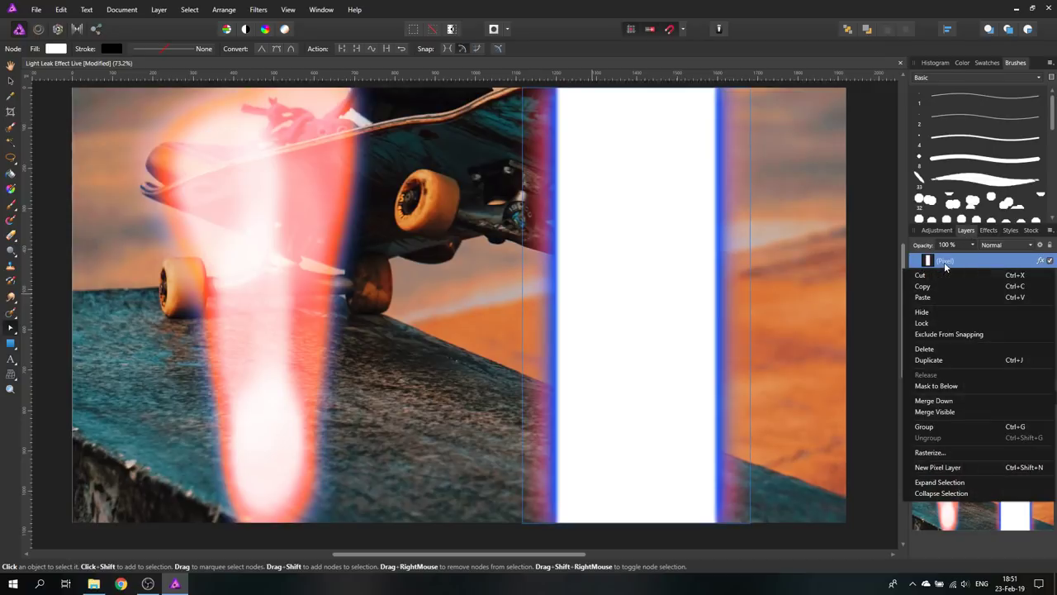
pyautogui.click(947, 453)
pyautogui.click(583, 292)
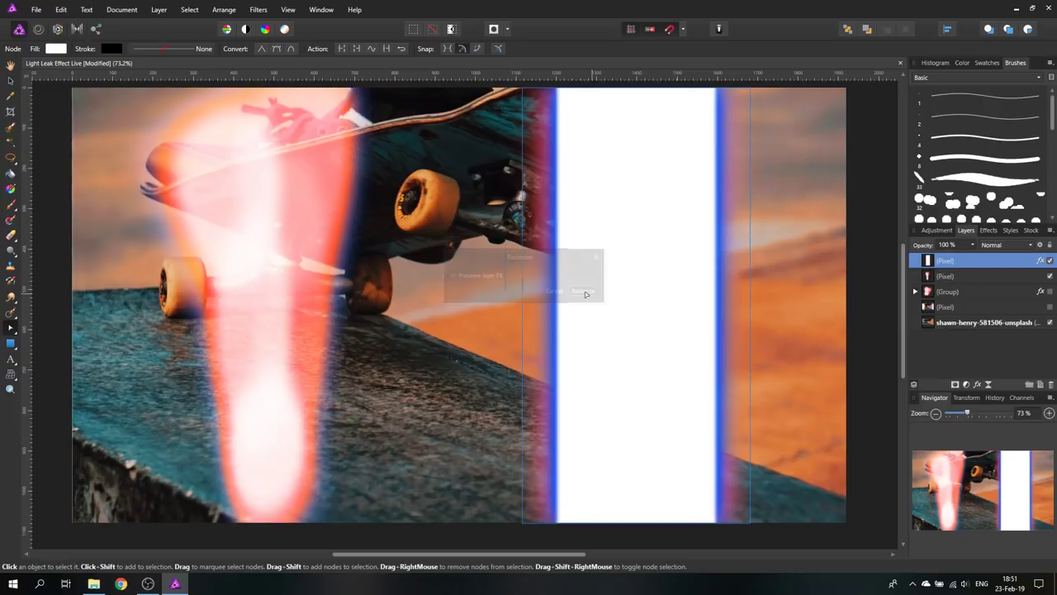
# Set the white bar layer to Screen blending and enter the Liquify Persona
pyautogui.click(997, 246)
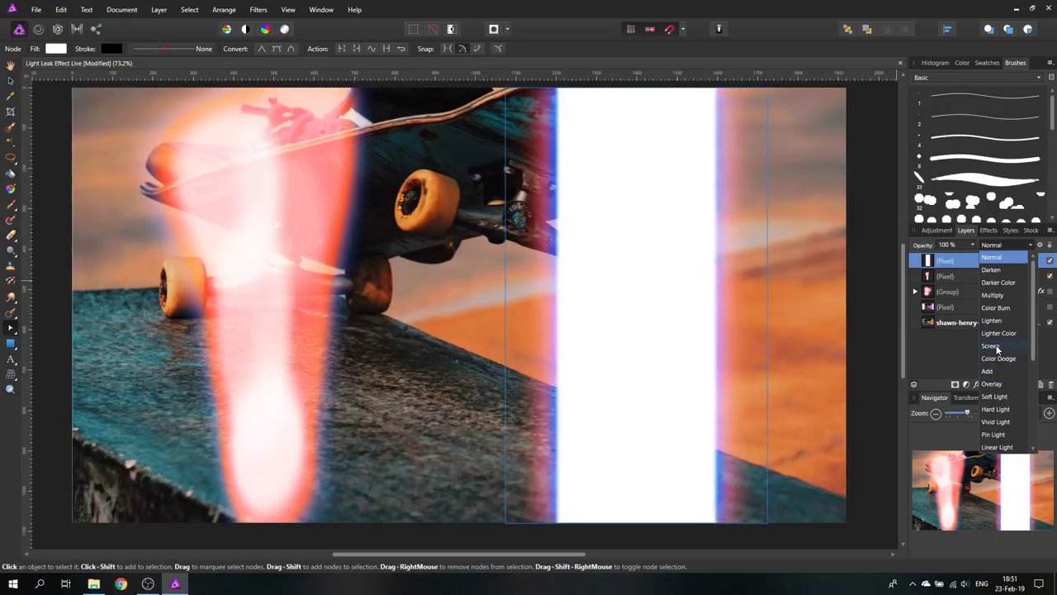
pyautogui.click(990, 346)
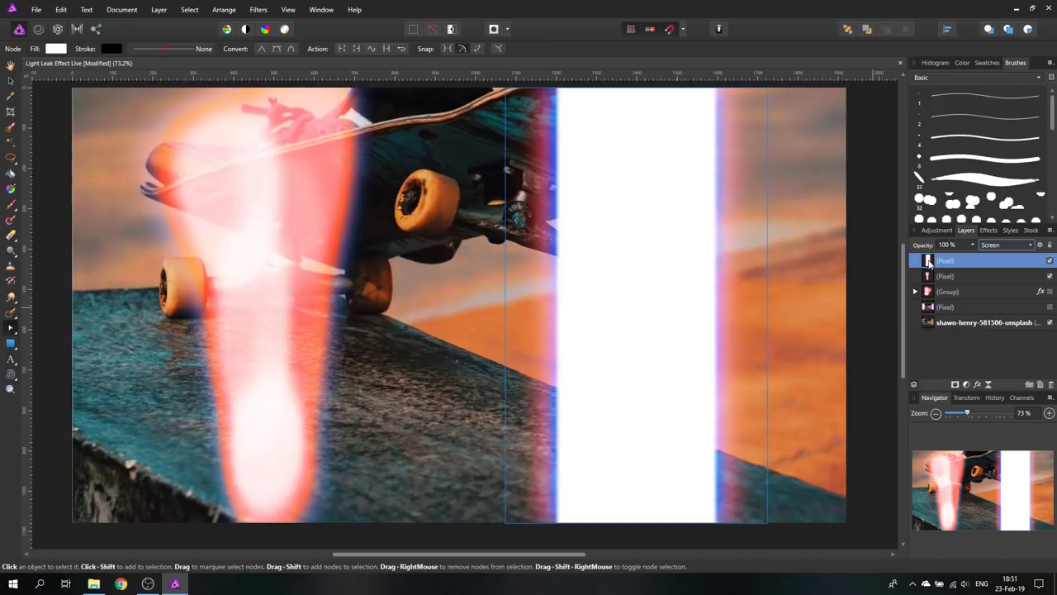
pyautogui.click(38, 29)
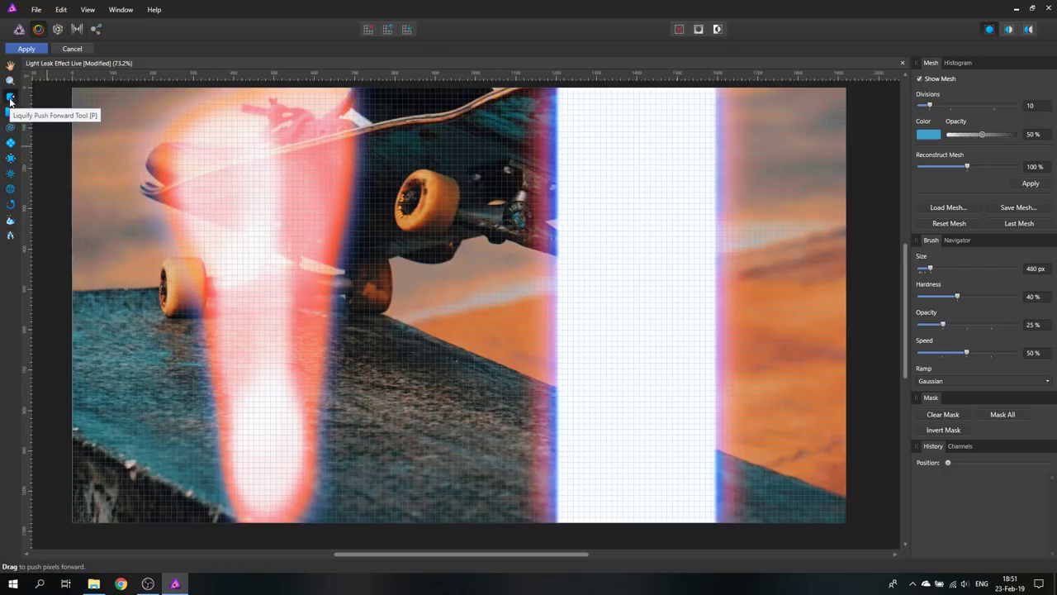
# Push the white strip's left and right edges into wavy, melted shapes with Push Forward and apply
pyautogui.click(10, 98)
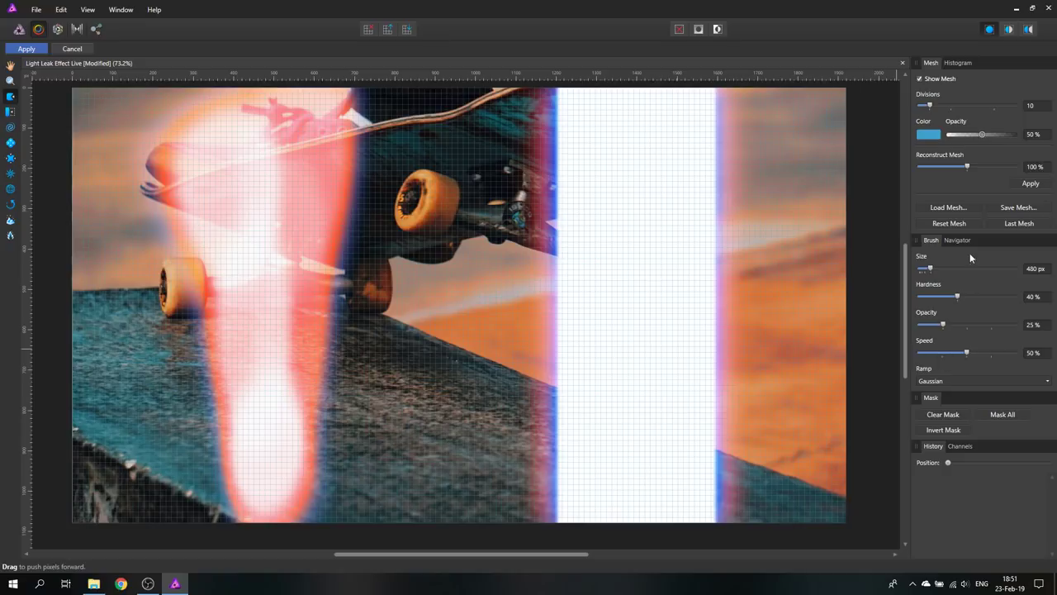
pyautogui.moveTo(529, 202)
pyautogui.mouseDown()
pyautogui.moveTo(627, 144)
pyautogui.moveTo(706, 132)
pyautogui.moveTo(653, 195)
pyautogui.moveTo(656, 289)
pyautogui.moveTo(758, 161)
pyautogui.moveTo(670, 200)
pyautogui.moveTo(699, 303)
pyautogui.moveTo(769, 338)
pyautogui.moveTo(608, 508)
pyautogui.moveTo(597, 262)
pyautogui.mouseUp()
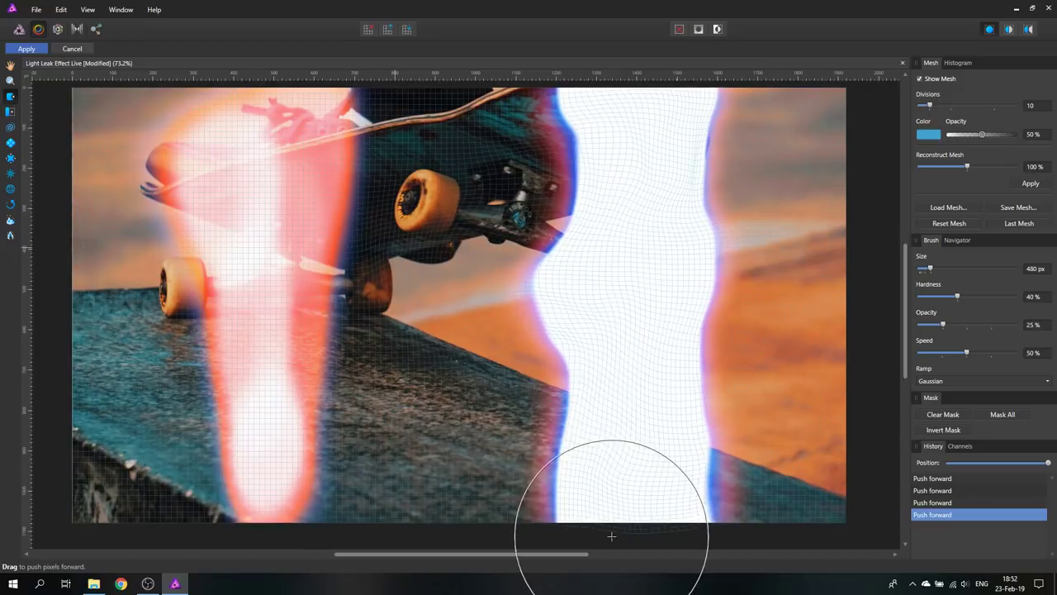
pyautogui.moveTo(611, 536)
pyautogui.mouseDown()
pyautogui.moveTo(609, 427)
pyautogui.moveTo(592, 462)
pyautogui.moveTo(507, 542)
pyautogui.mouseUp()
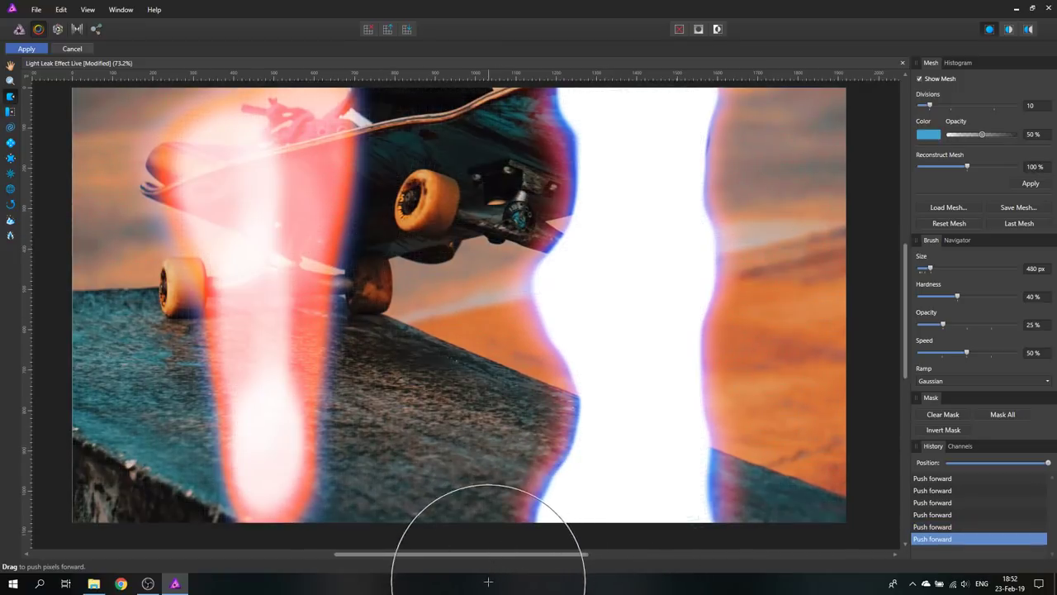
pyautogui.moveTo(712, 341)
pyautogui.mouseDown()
pyautogui.moveTo(642, 363)
pyautogui.moveTo(713, 266)
pyautogui.moveTo(698, 254)
pyautogui.moveTo(719, 103)
pyautogui.mouseUp()
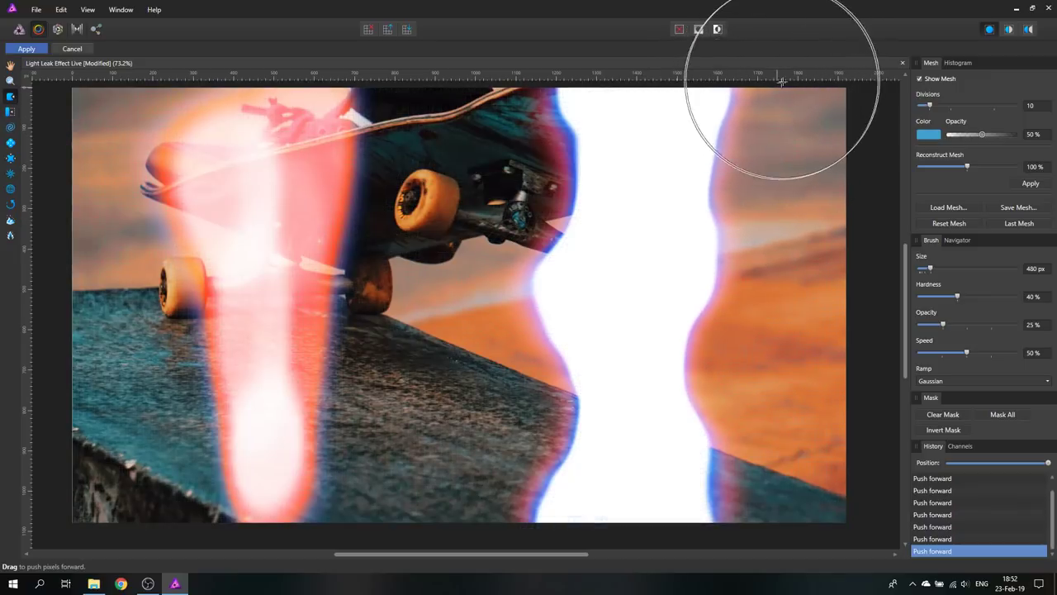
pyautogui.moveTo(781, 83)
pyautogui.mouseDown()
pyautogui.moveTo(688, 140)
pyautogui.moveTo(711, 94)
pyautogui.moveTo(727, 132)
pyautogui.moveTo(708, 321)
pyautogui.moveTo(736, 250)
pyautogui.moveTo(732, 429)
pyautogui.mouseUp()
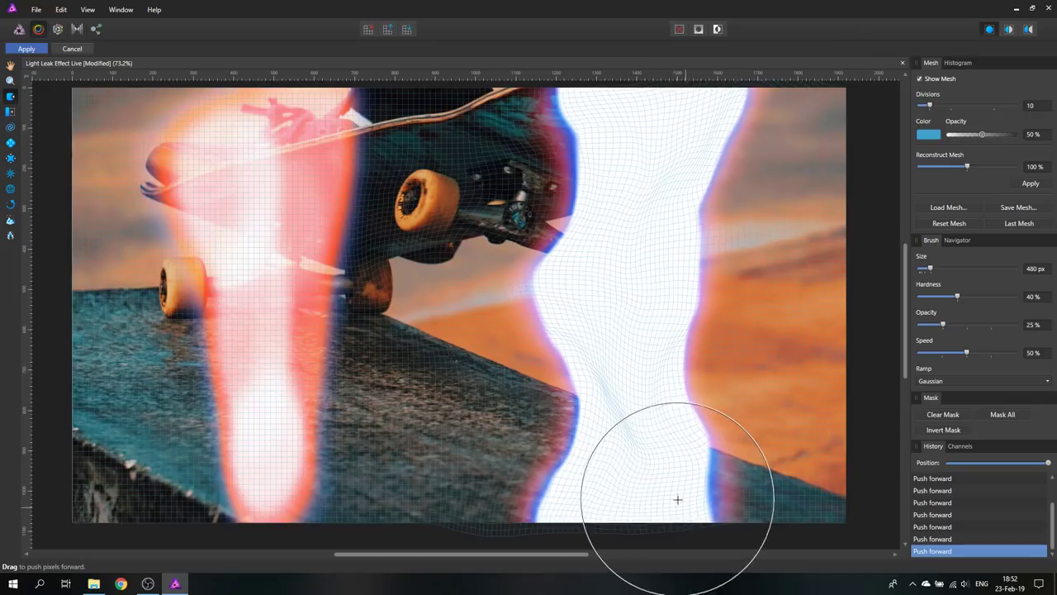
pyautogui.moveTo(677, 499)
pyautogui.mouseDown()
pyautogui.moveTo(730, 517)
pyautogui.moveTo(820, 519)
pyautogui.moveTo(837, 541)
pyautogui.moveTo(650, 520)
pyautogui.moveTo(732, 524)
pyautogui.mouseUp()
pyautogui.moveTo(668, 493)
pyautogui.mouseDown()
pyautogui.moveTo(622, 514)
pyautogui.moveTo(684, 484)
pyautogui.moveTo(672, 502)
pyautogui.moveTo(685, 475)
pyautogui.mouseUp()
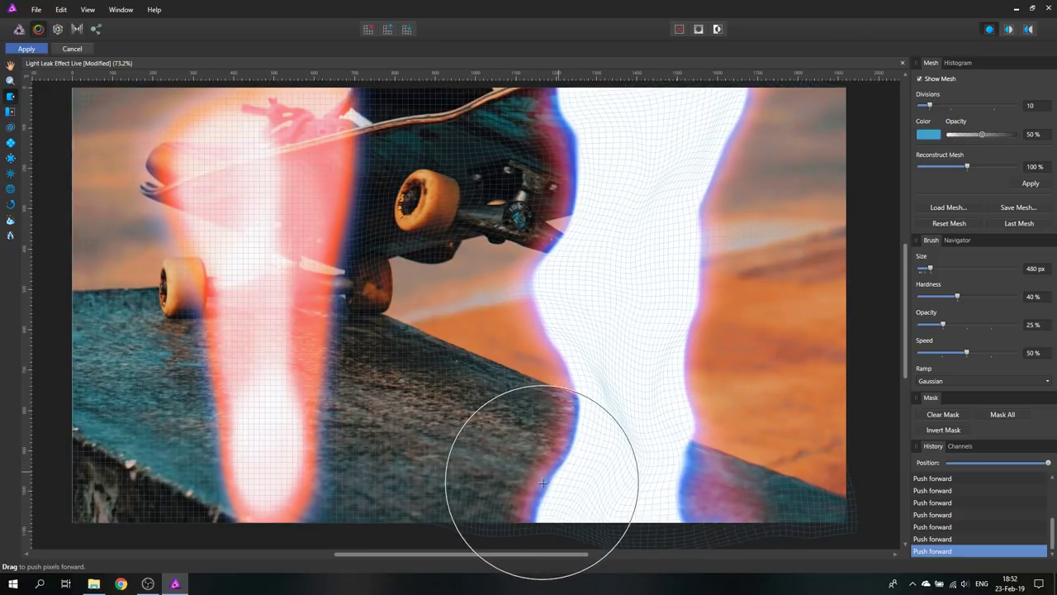
pyautogui.moveTo(543, 482)
pyautogui.mouseDown()
pyautogui.moveTo(590, 501)
pyautogui.moveTo(498, 468)
pyautogui.moveTo(460, 472)
pyautogui.moveTo(449, 496)
pyautogui.moveTo(528, 363)
pyautogui.mouseUp()
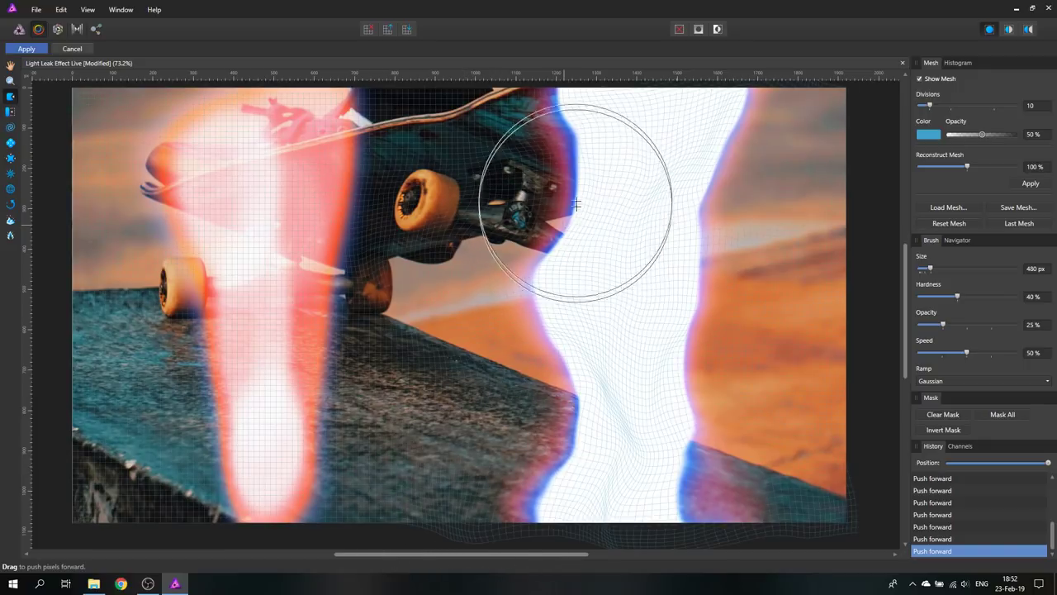
pyautogui.moveTo(583, 135)
pyautogui.mouseDown()
pyautogui.moveTo(613, 123)
pyautogui.moveTo(520, 138)
pyautogui.moveTo(619, 126)
pyautogui.moveTo(532, 150)
pyautogui.moveTo(581, 123)
pyautogui.moveTo(555, 115)
pyautogui.moveTo(586, 154)
pyautogui.moveTo(576, 149)
pyautogui.moveTo(627, 142)
pyautogui.moveTo(643, 115)
pyautogui.moveTo(673, 107)
pyautogui.moveTo(689, 130)
pyautogui.moveTo(743, 140)
pyautogui.moveTo(695, 118)
pyautogui.moveTo(664, 119)
pyautogui.moveTo(721, 143)
pyautogui.moveTo(701, 133)
pyautogui.moveTo(741, 168)
pyautogui.moveTo(616, 194)
pyautogui.moveTo(636, 226)
pyautogui.moveTo(643, 186)
pyautogui.moveTo(656, 322)
pyautogui.moveTo(673, 301)
pyautogui.moveTo(644, 162)
pyautogui.mouseUp()
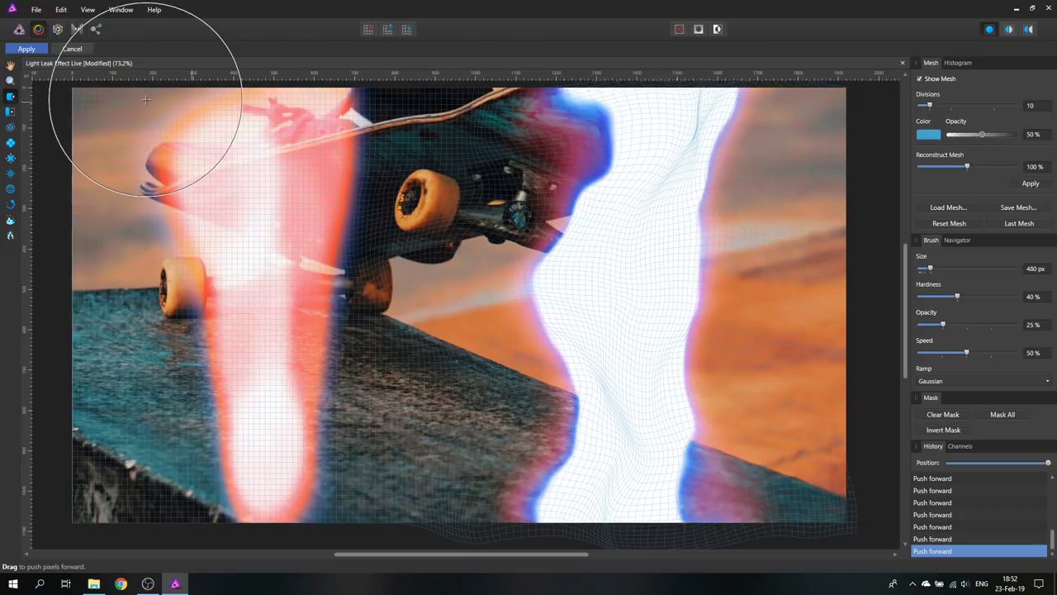
pyautogui.click(35, 50)
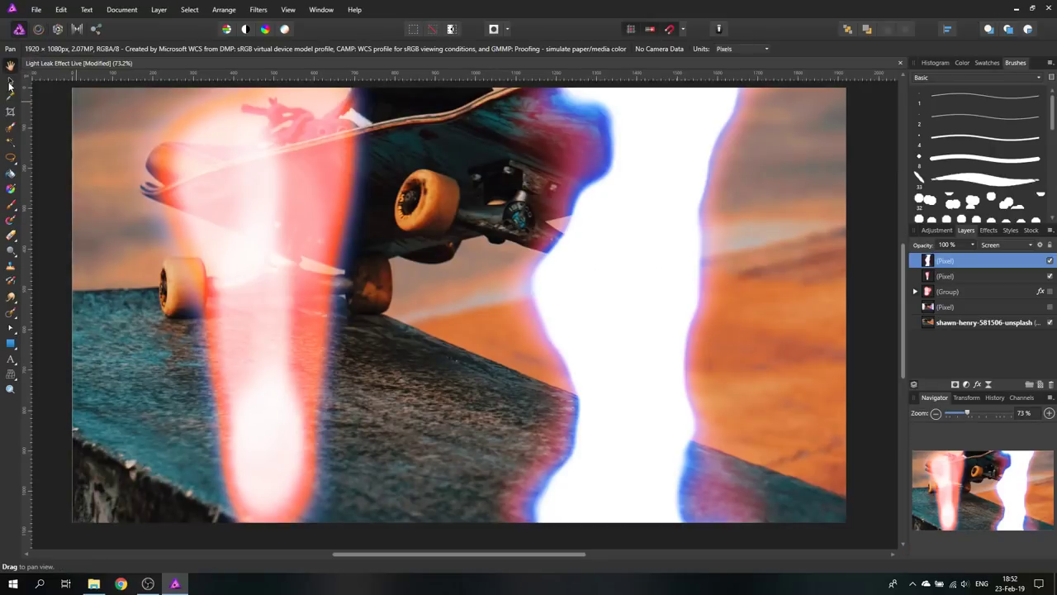
# Shift the white light leak about 100 px right and draw a rectangle covering the photo's right half
pyautogui.click(10, 81)
pyautogui.moveTo(607, 340); pyautogui.dragTo(692, 342)
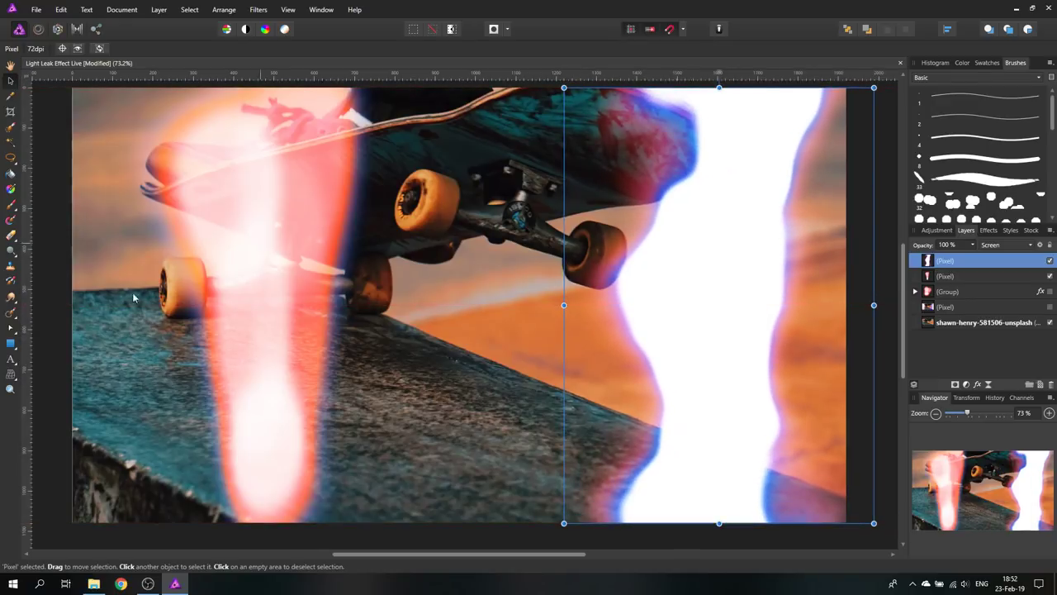
pyautogui.click(11, 345)
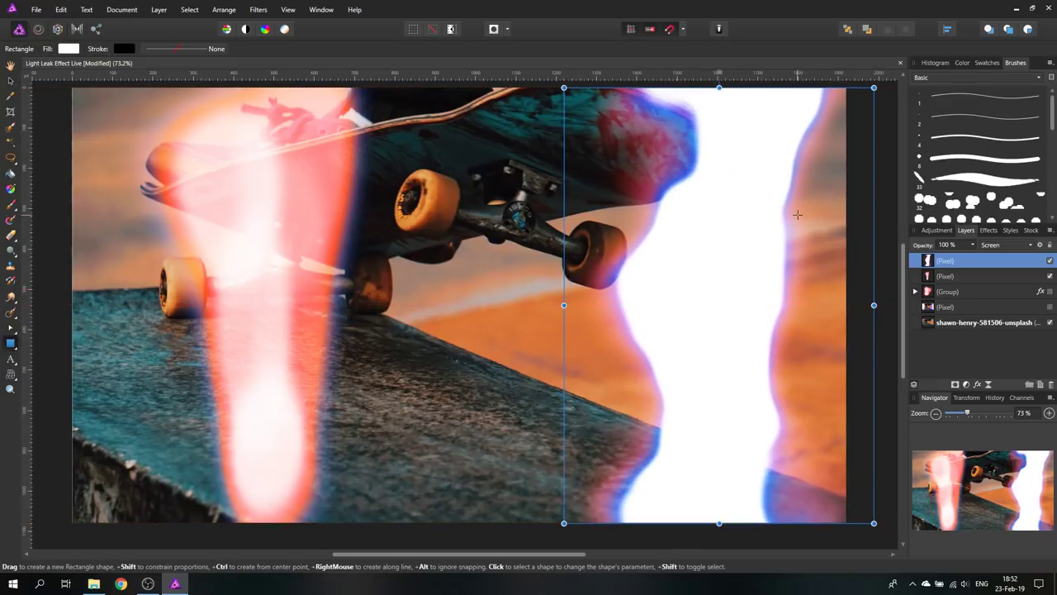
pyautogui.moveTo(877, 83); pyautogui.dragTo(405, 570)
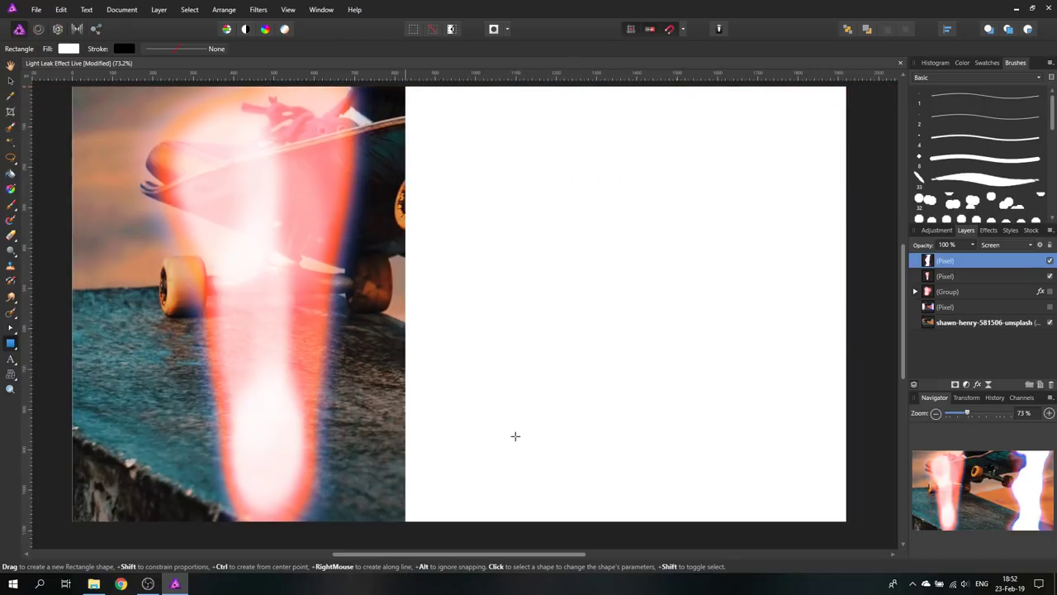
pyautogui.moveTo(646, 135); pyautogui.dragTo(645, 91)
# Fill the new rectangle with blue
pyautogui.scroll(-5, 640, 320)
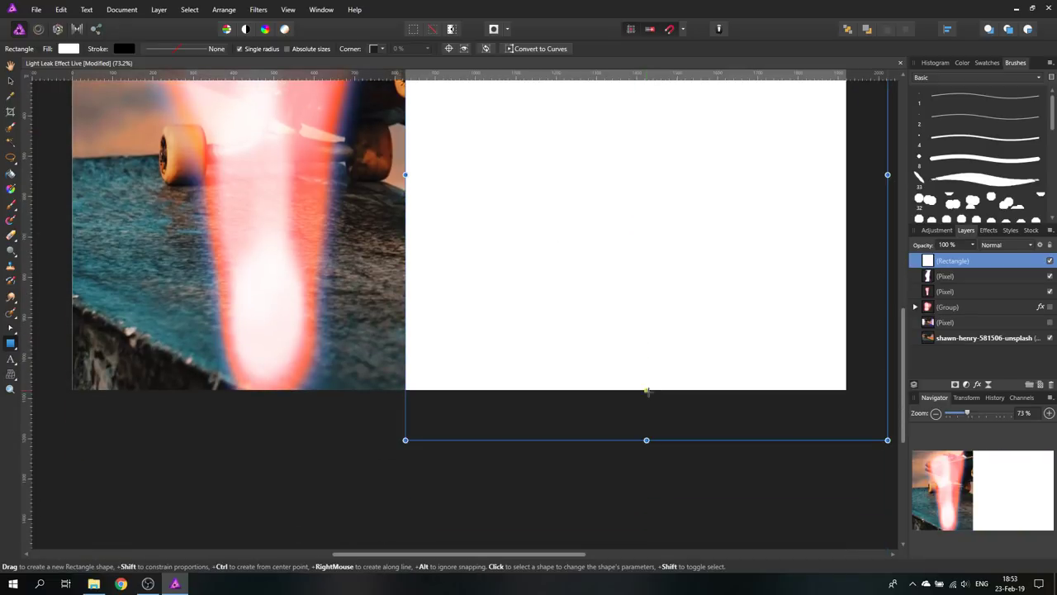
pyautogui.scroll(4, 592, 326)
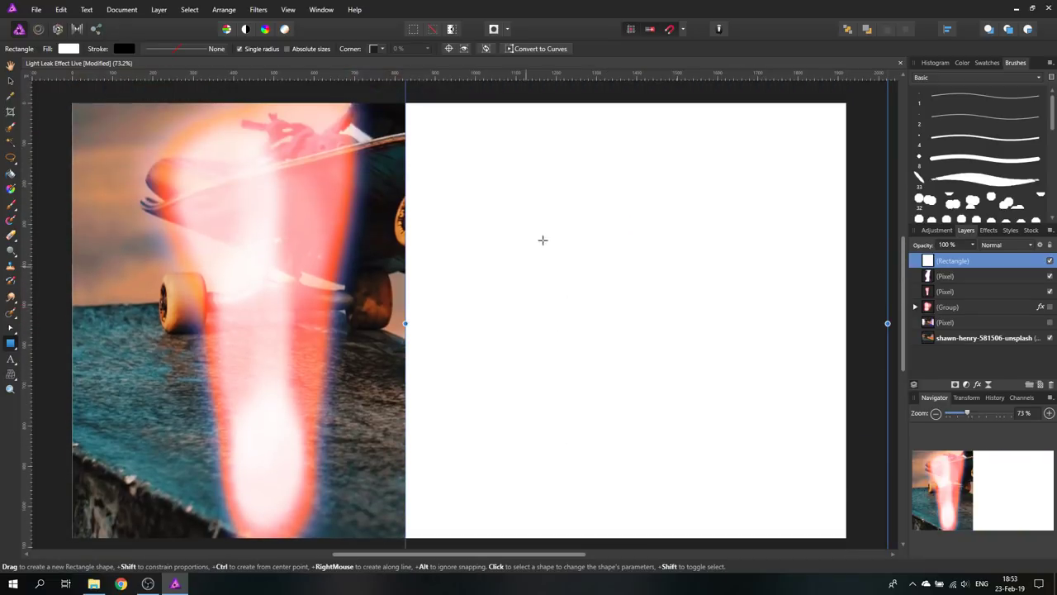
pyautogui.click(69, 52)
pyautogui.click(74, 110)
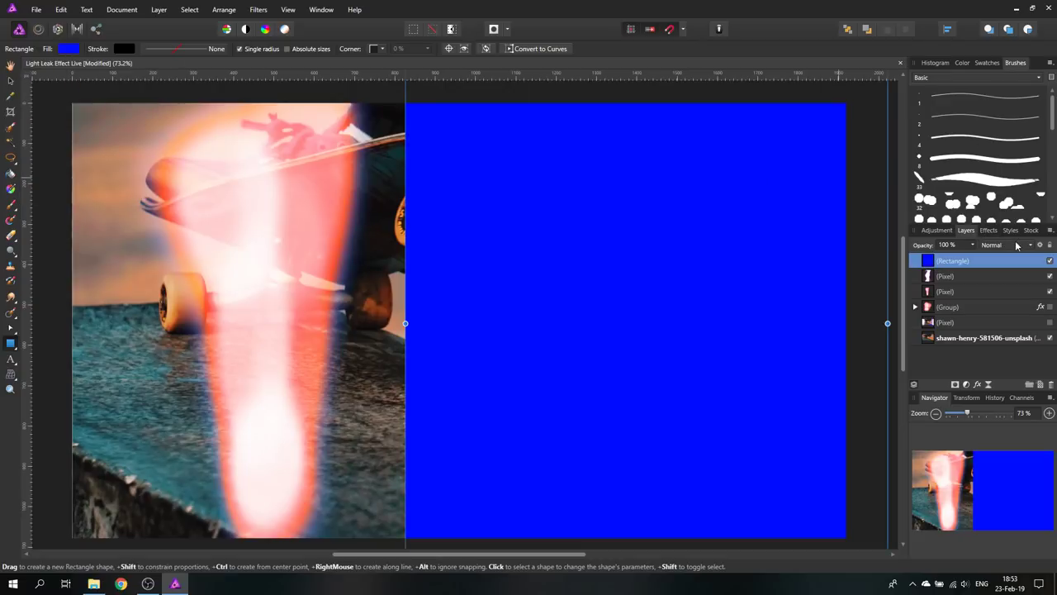
pyautogui.click(989, 231)
pyautogui.scroll(2, 950, 268)
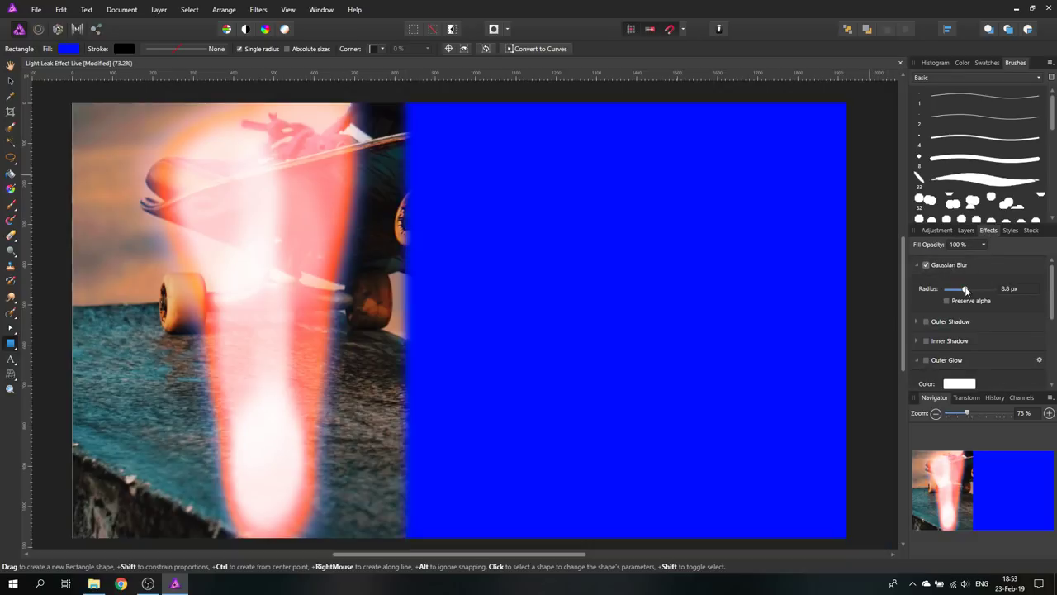
# Set the blue rectangle's Gaussian Blur radius, trying 100, 200 and 150 before settling on 130 px
pyautogui.moveTo(947, 289); pyautogui.dragTo(1008, 289)
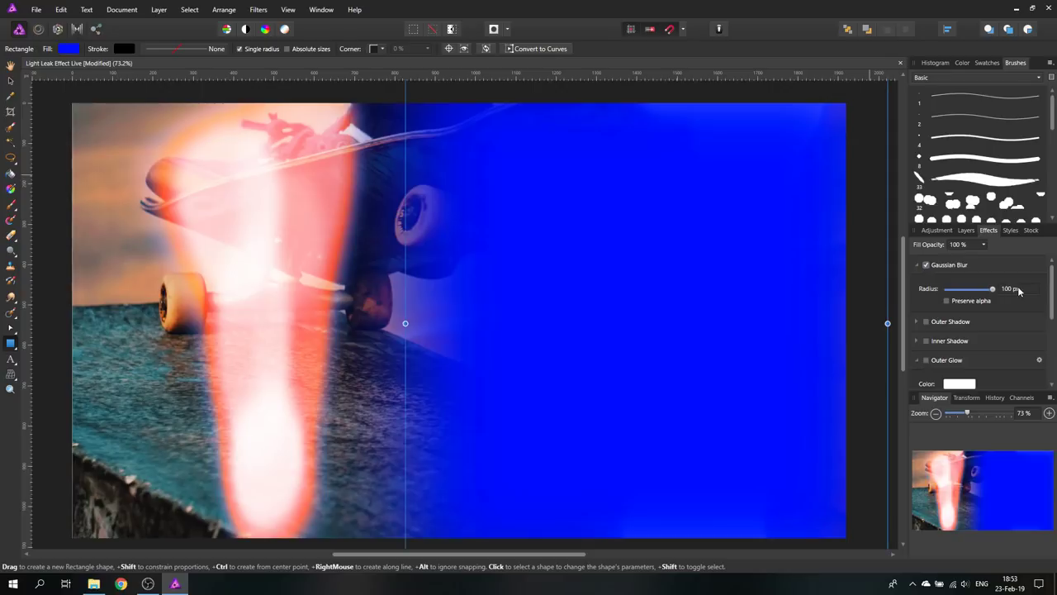
pyautogui.click(1009, 288)
pyautogui.press('Return')
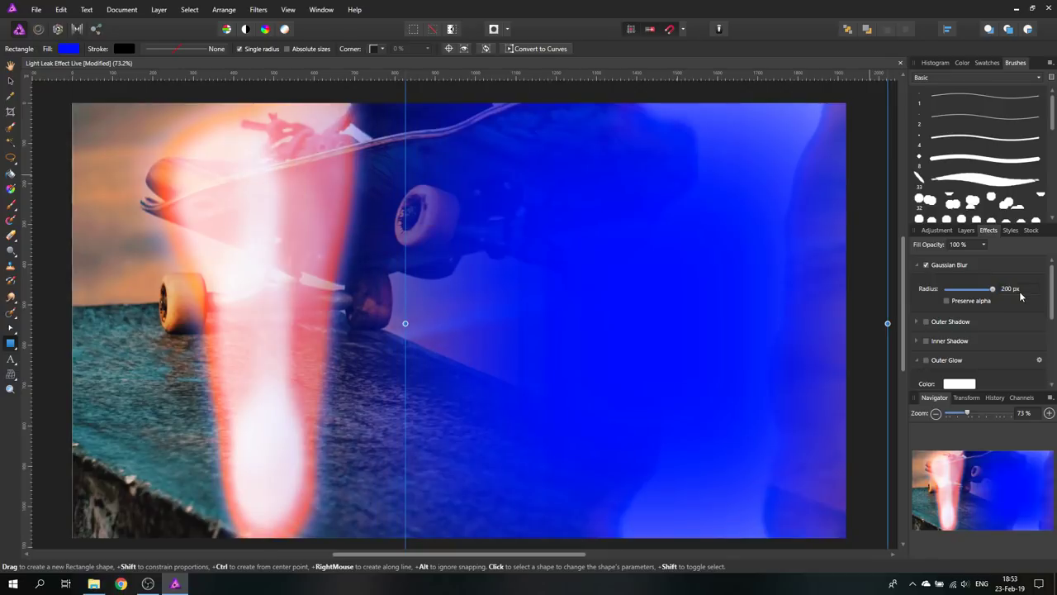
pyautogui.click(1019, 290)
pyautogui.write('150')
pyautogui.press('Return')
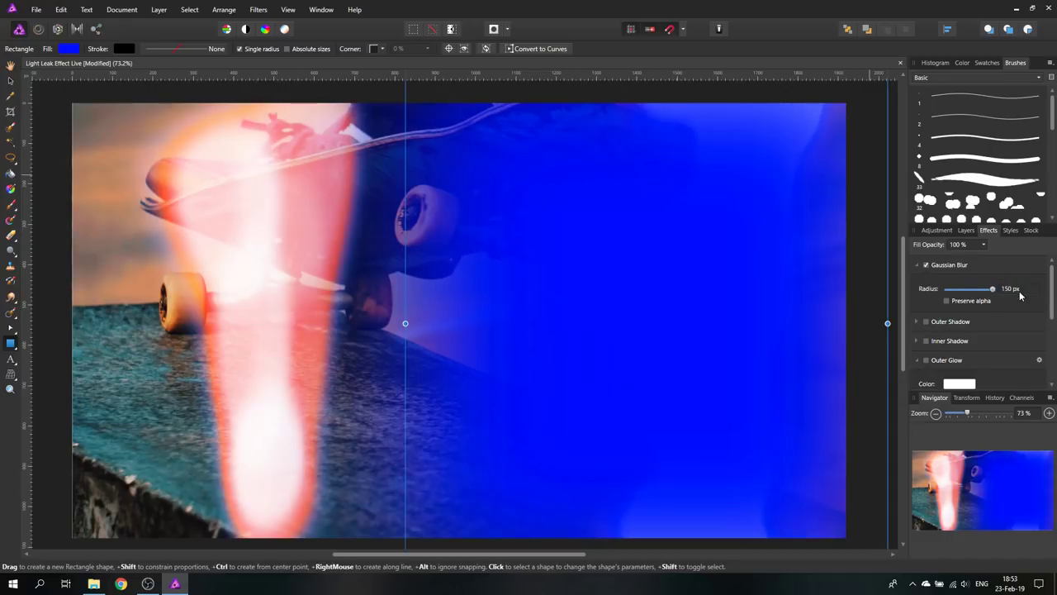
pyautogui.click(1020, 289)
pyautogui.write('130')
pyautogui.press('Return')
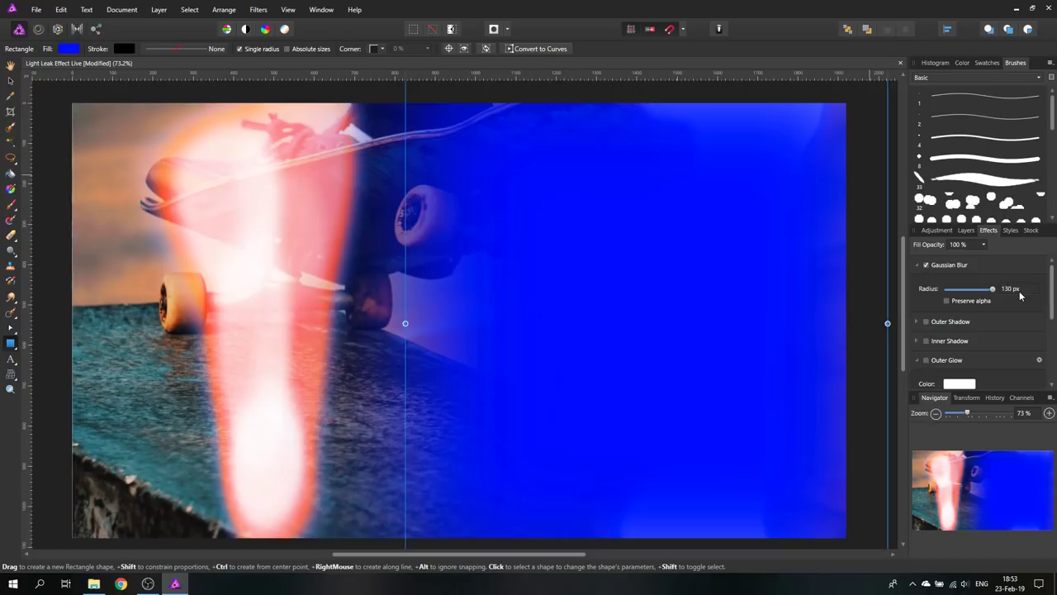
pyautogui.click(966, 230)
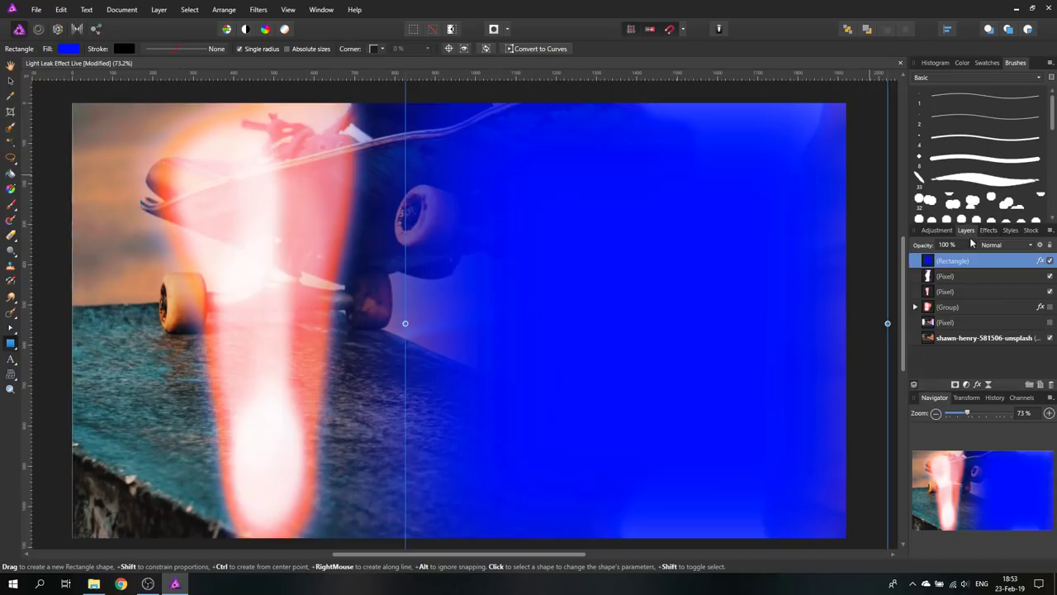
# Blend the blue rectangle in Screen mode and nudge it slightly to the right
pyautogui.click(1004, 245)
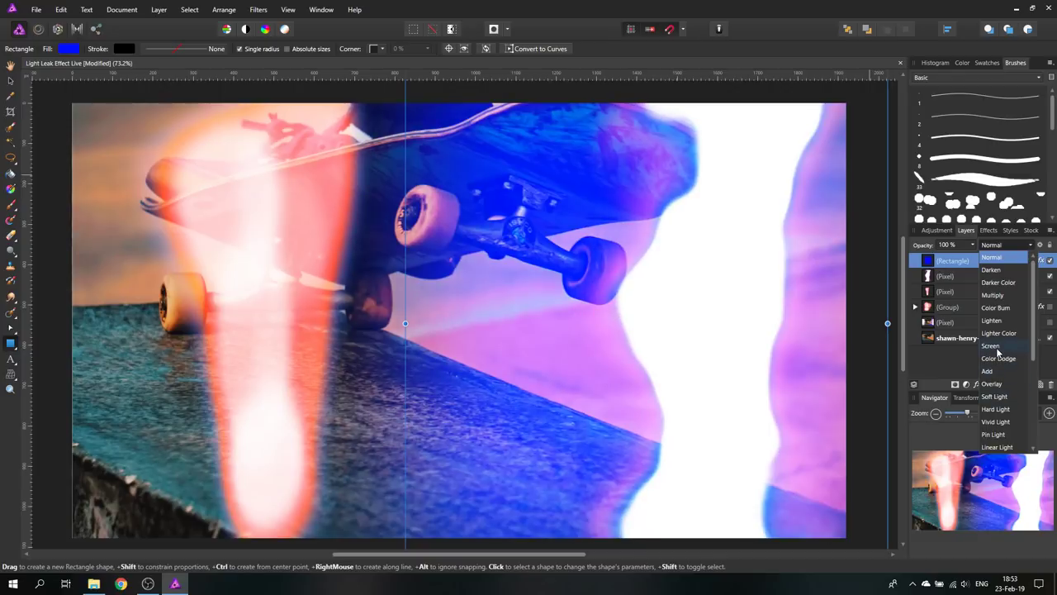
pyautogui.click(995, 347)
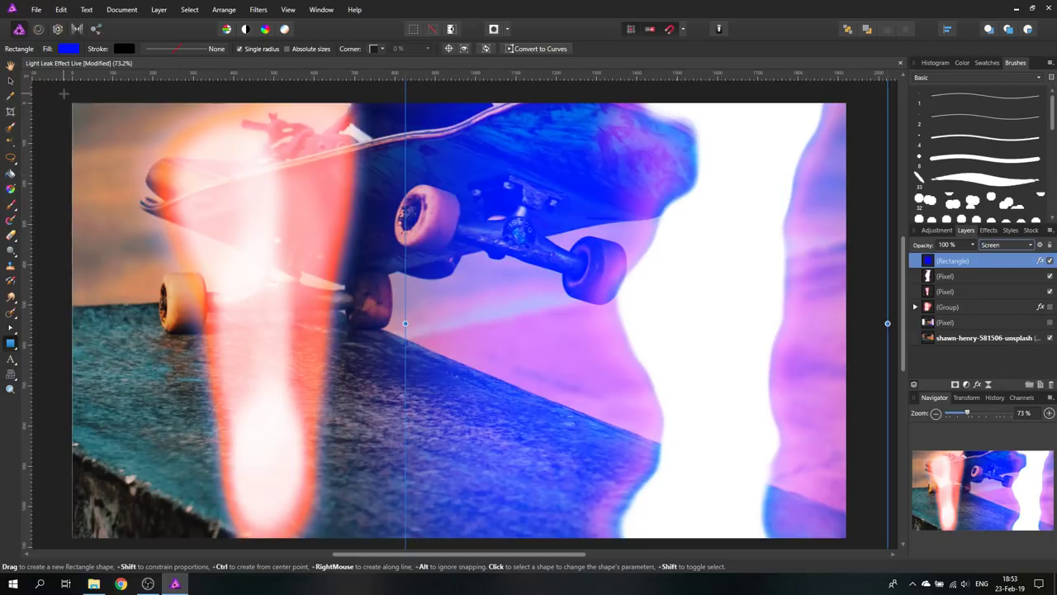
pyautogui.click(11, 80)
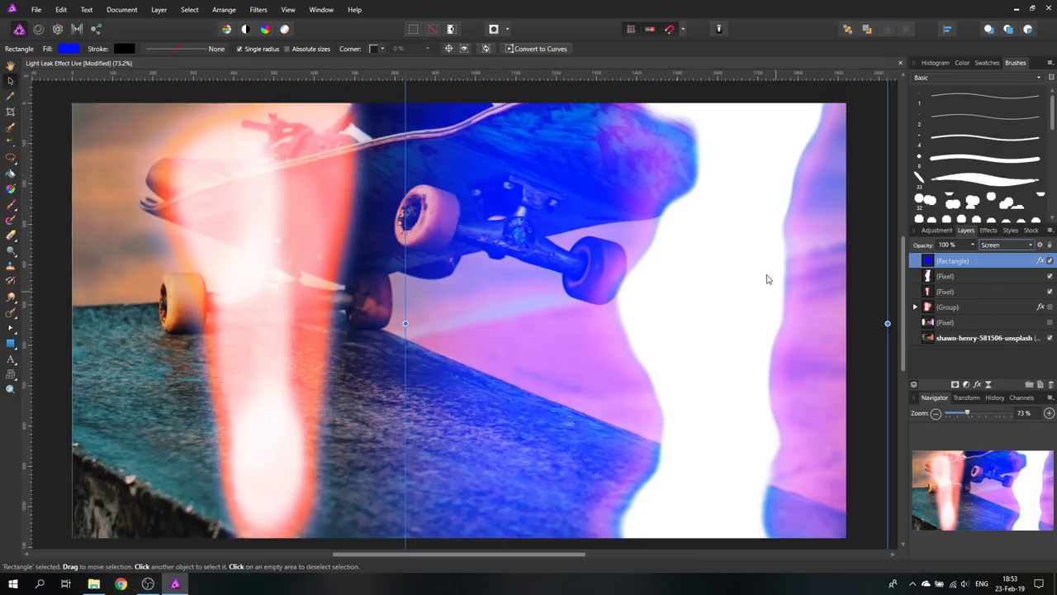
pyautogui.moveTo(614, 337); pyautogui.dragTo(677, 328)
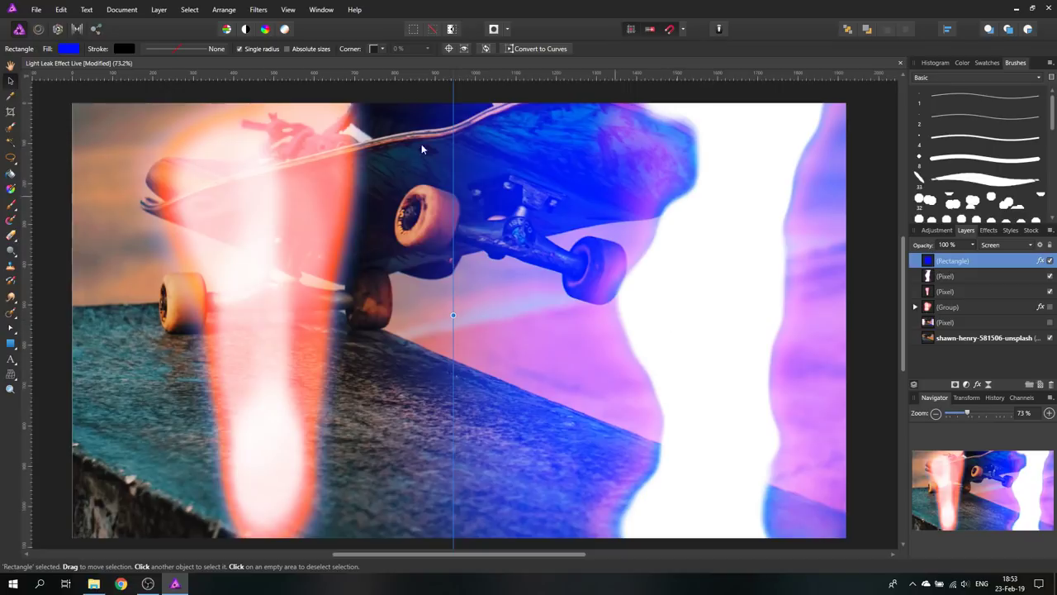
# Shift the white liquified light leak right and narrow it from its left side
pyautogui.click(934, 279)
pyautogui.moveTo(726, 347); pyautogui.dragTo(804, 345)
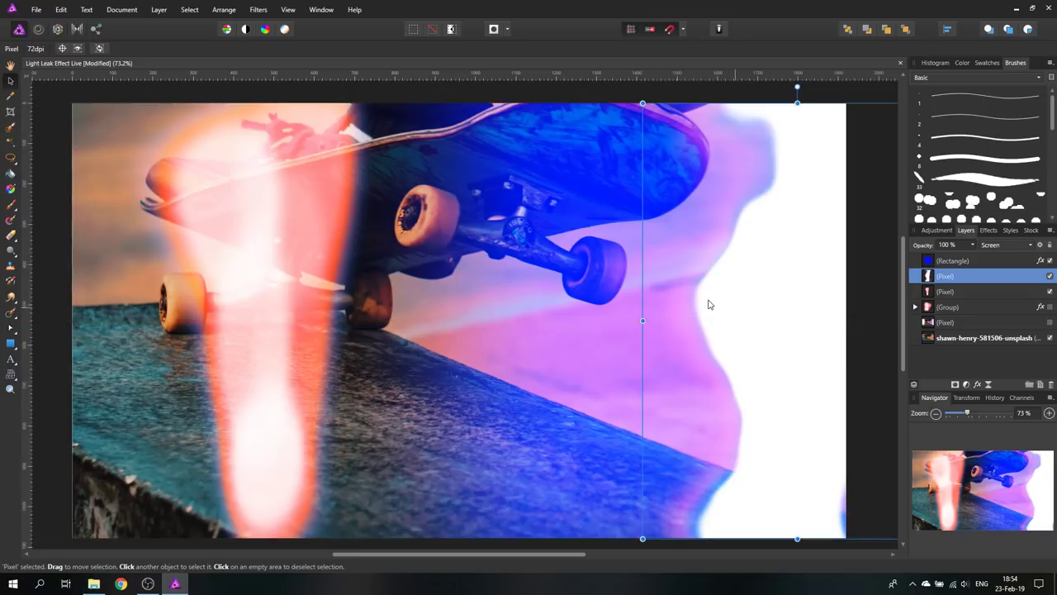
pyautogui.moveTo(643, 321); pyautogui.dragTo(718, 322)
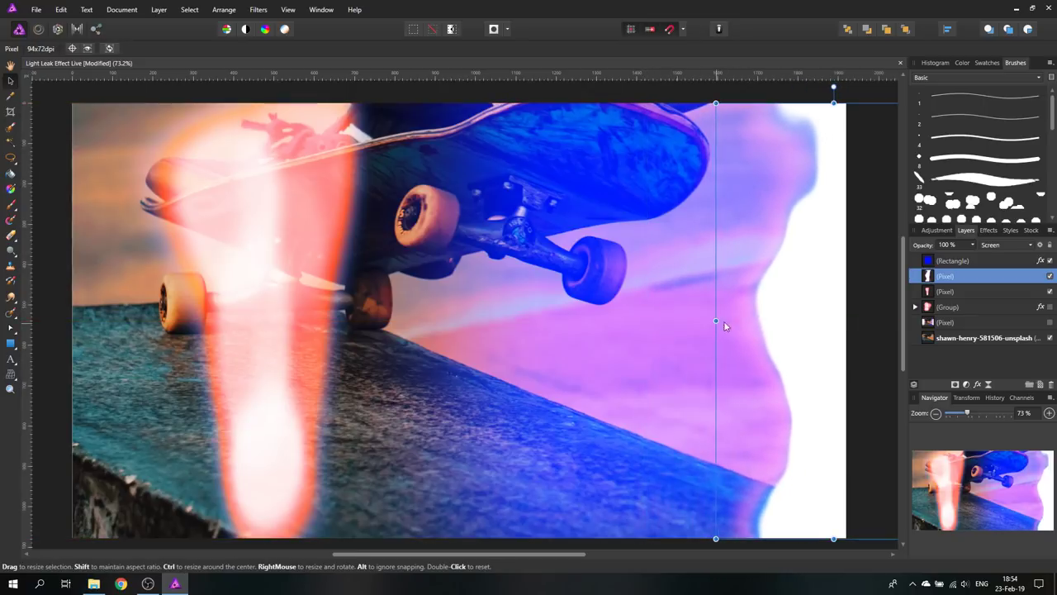
# Slide the blue glow right, send it beneath the white leak, and nudge the red-orange leak left
pyautogui.click(929, 261)
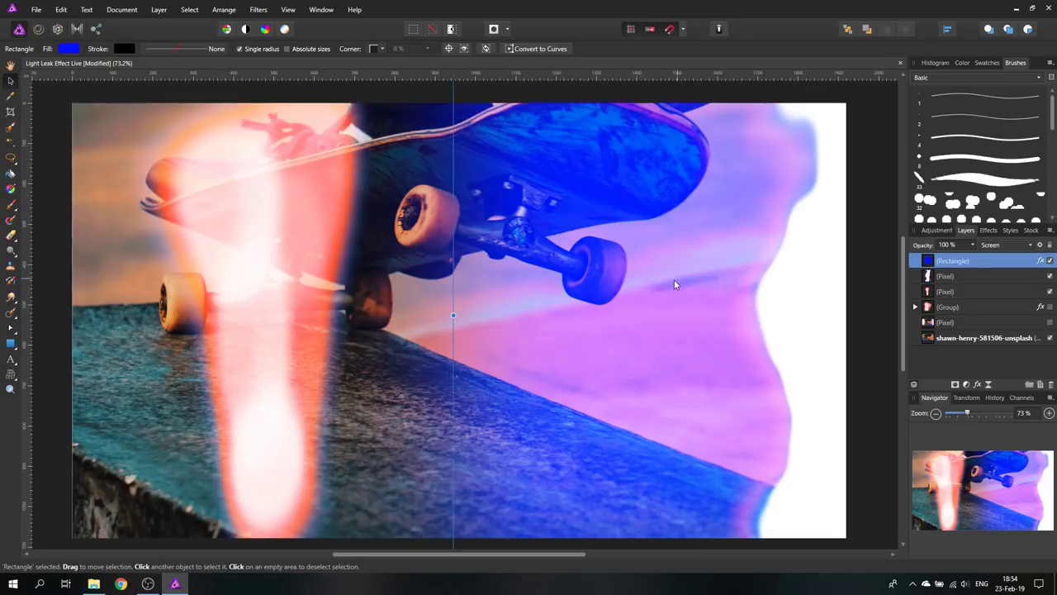
pyautogui.moveTo(674, 284); pyautogui.dragTo(766, 284)
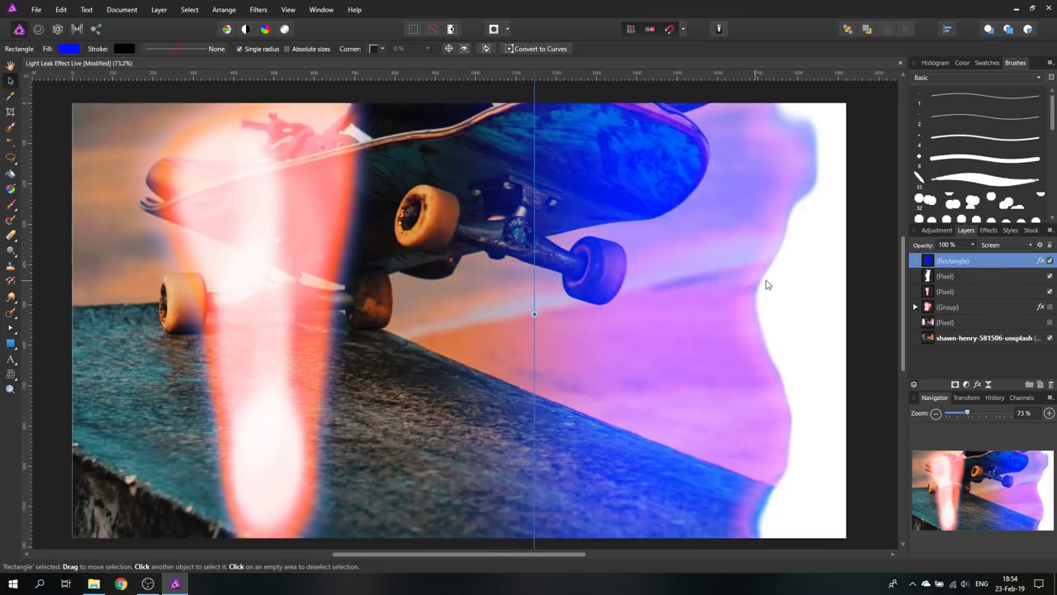
pyautogui.hotkey('ctrl', '[')
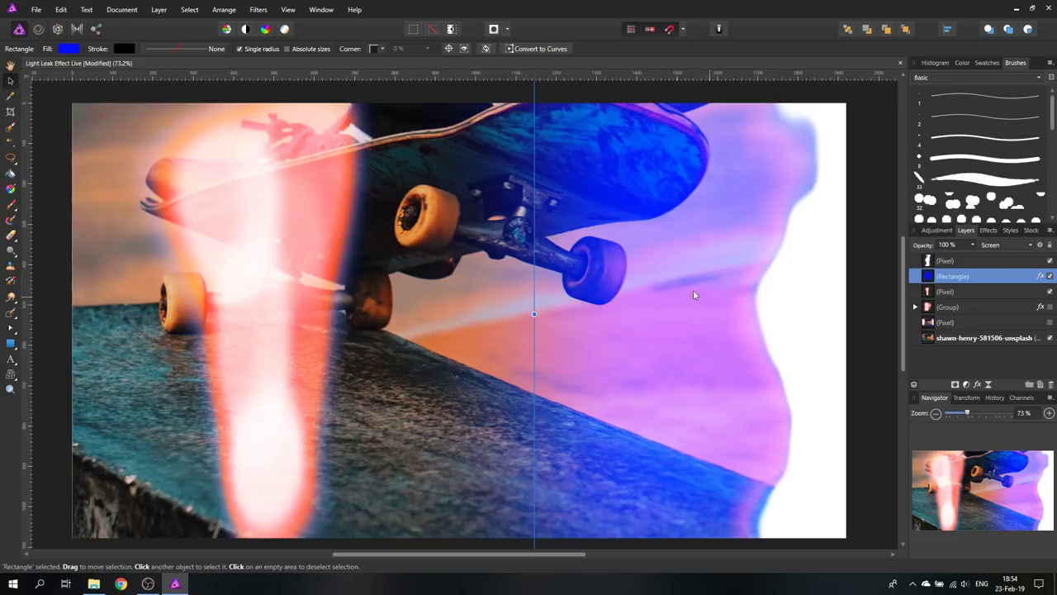
pyautogui.click(52, 250)
pyautogui.moveTo(296, 288); pyautogui.dragTo(228, 361)
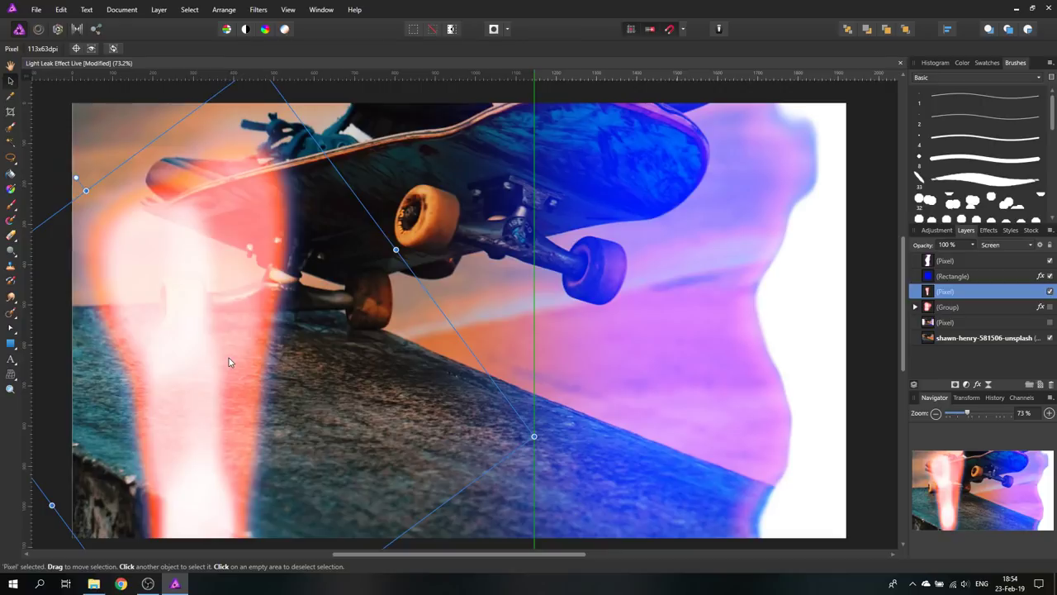
# Drag the red-orange leak down-left onto the centre guide so it hugs the photo's left edge
pyautogui.click(52, 107)
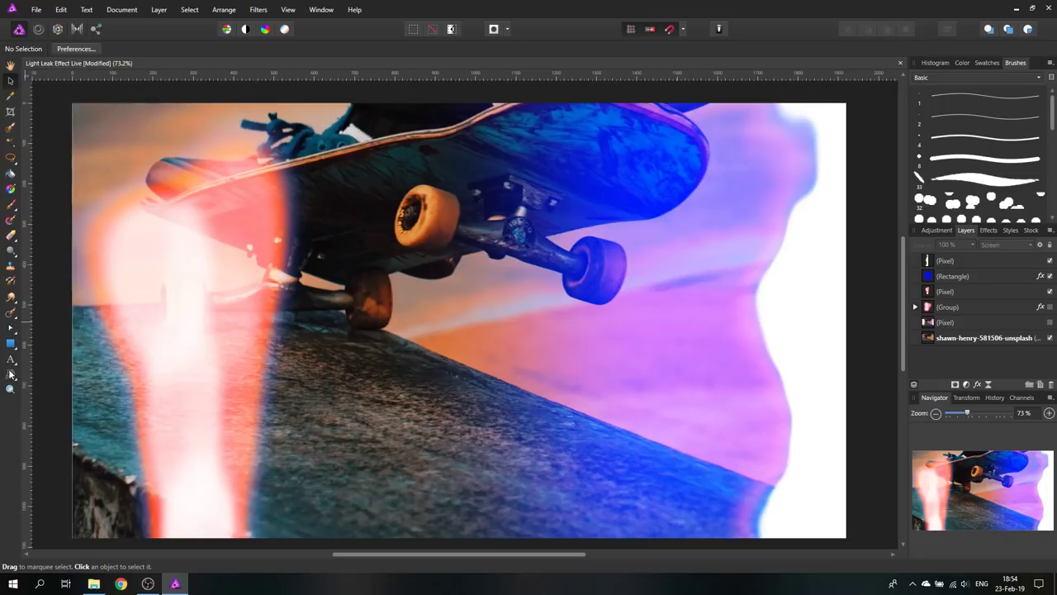
pyautogui.click(161, 330)
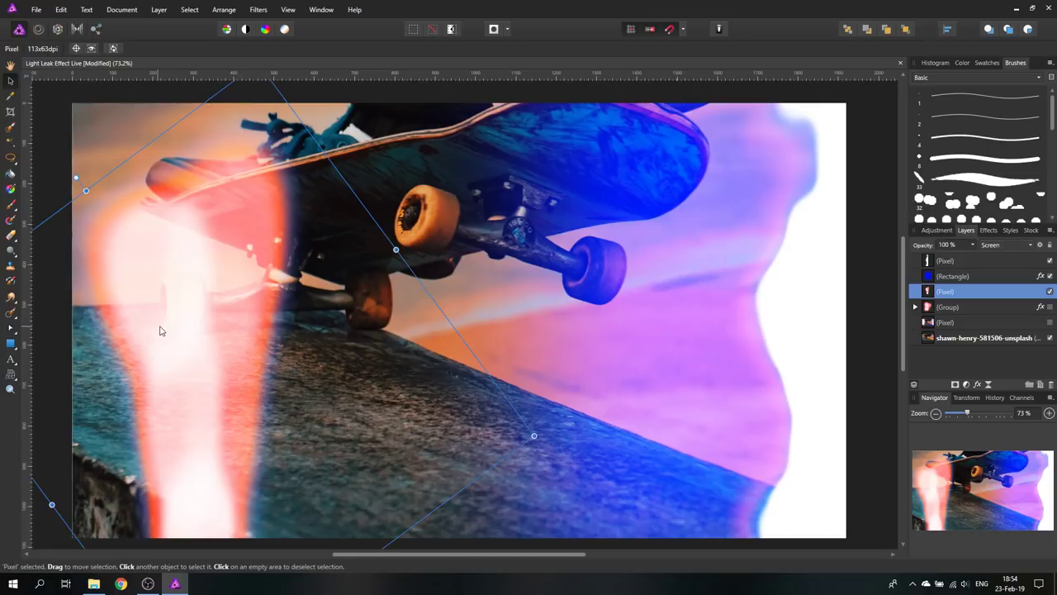
pyautogui.moveTo(165, 323); pyautogui.dragTo(127, 373)
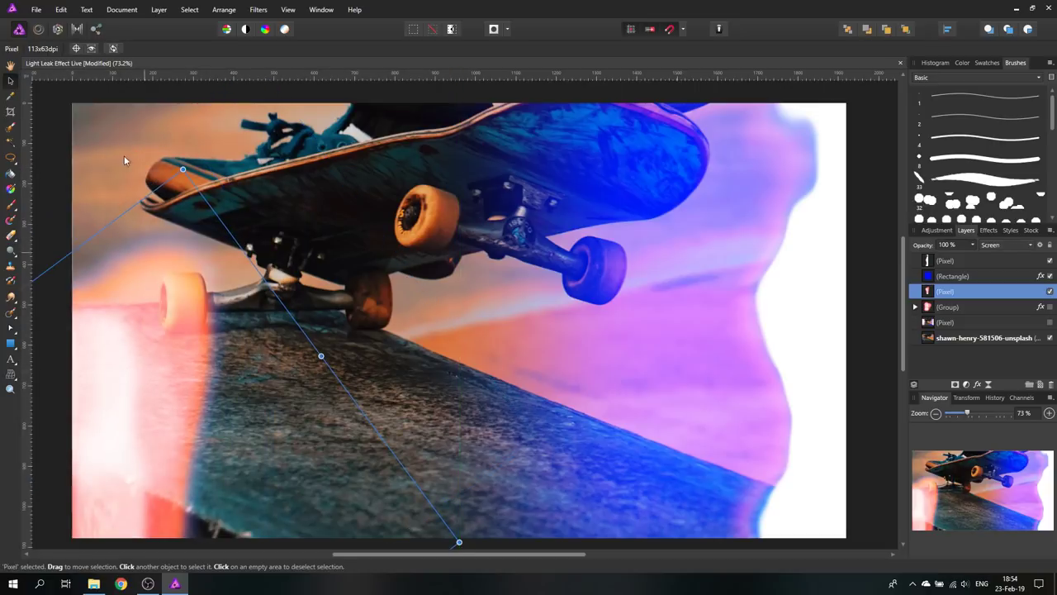
pyautogui.click(65, 88)
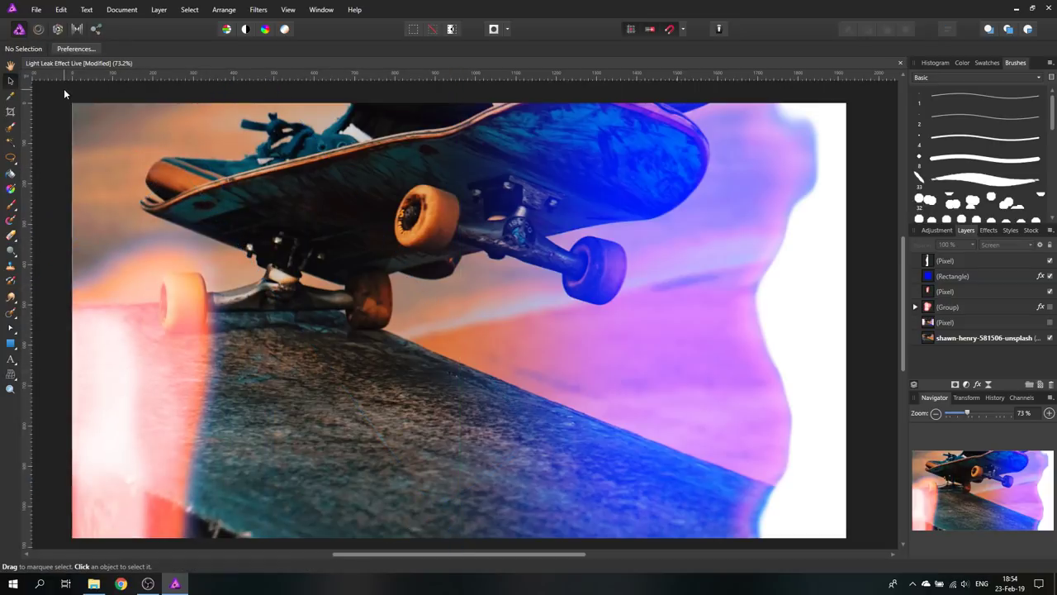